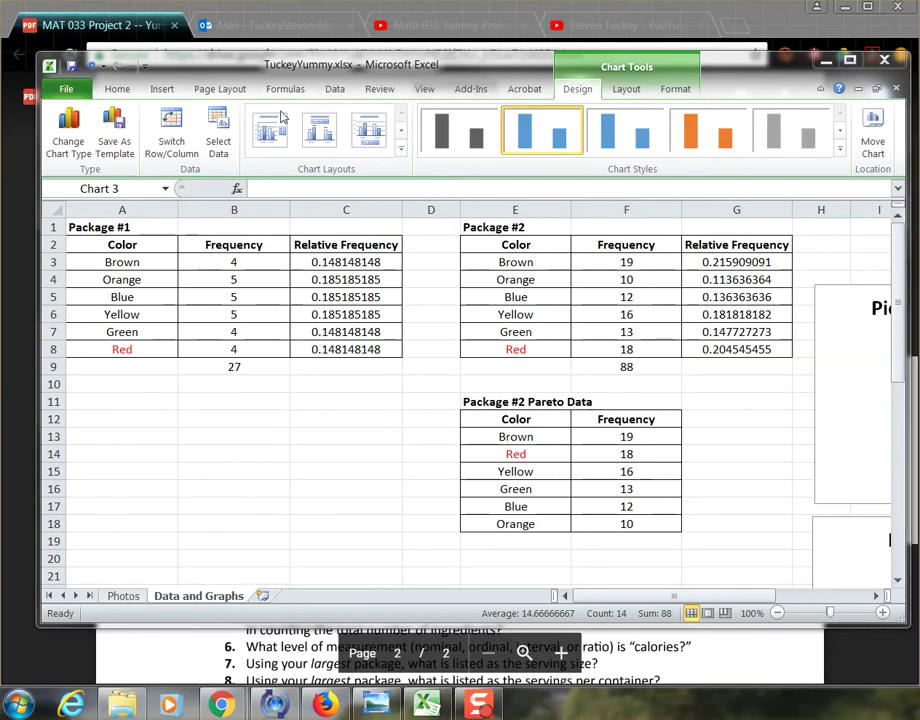
Step: Review the side-by-side bar chart instruction in the project PDF before returning to Excel
{"action": "left_click", "coordinate": [98, 18]}
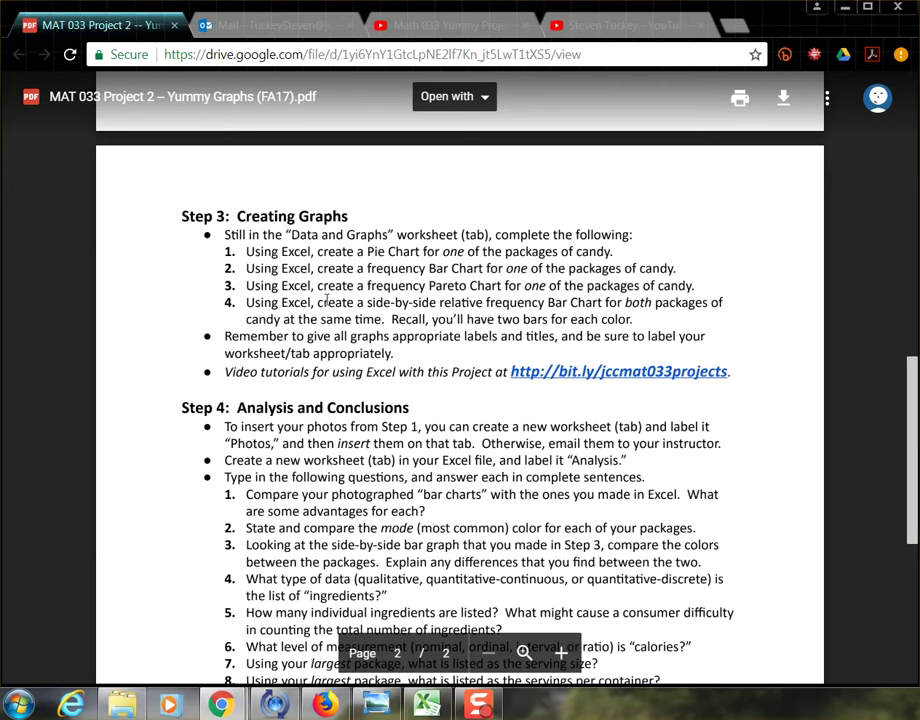
{"action": "left_click_drag", "start_coordinate": [246, 305], "coordinate": [589, 302]}
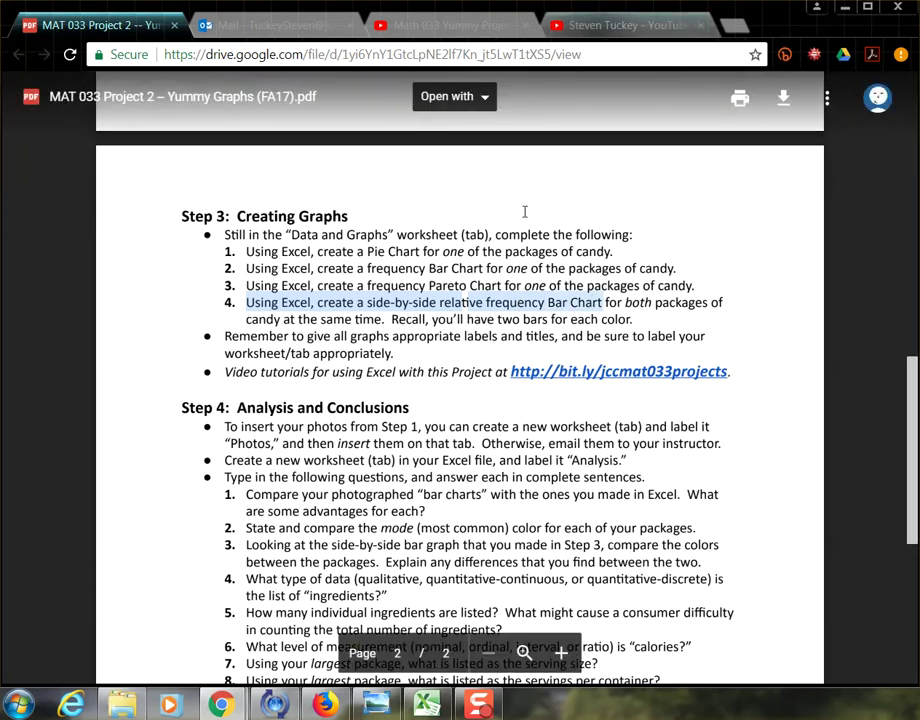
{"action": "left_click", "coordinate": [456, 313]}
{"action": "key", "text": "alt+Tab"}
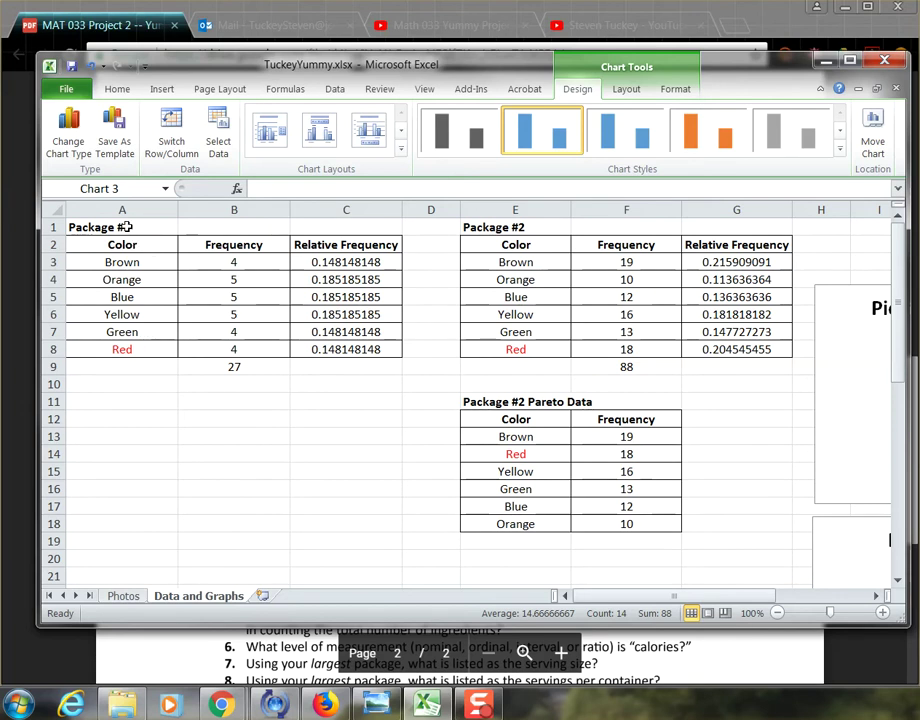
Step: Copy Package #1's title and colour list A1:A8 into A12:A19
{"action": "left_click", "coordinate": [125, 227]}
{"action": "left_click_drag", "start_coordinate": [125, 227], "coordinate": [133, 349]}
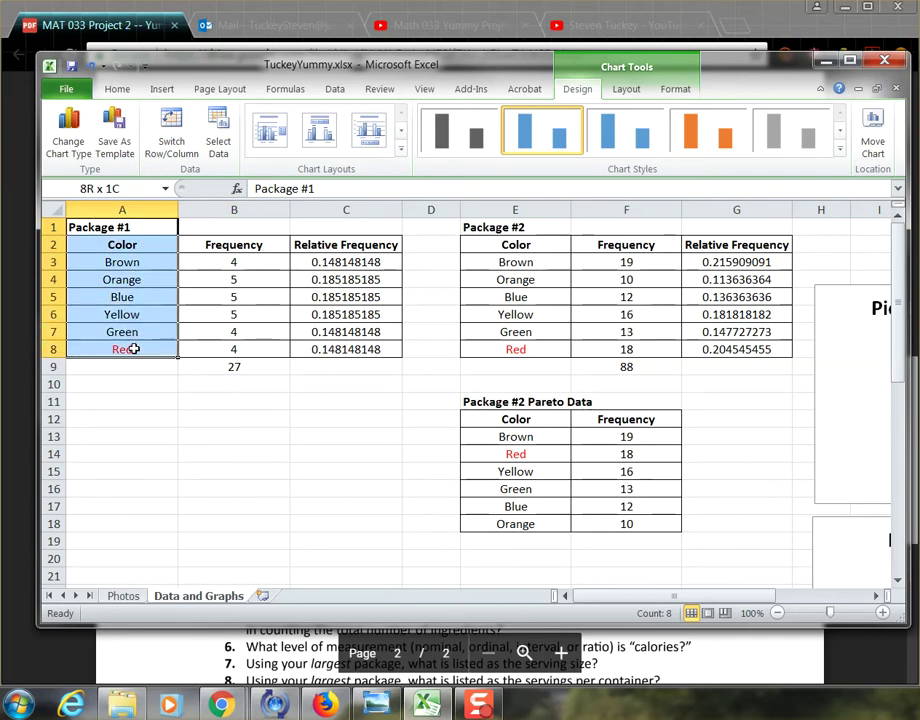
{"action": "left_click_drag", "start_coordinate": [133, 349], "coordinate": [133, 349]}
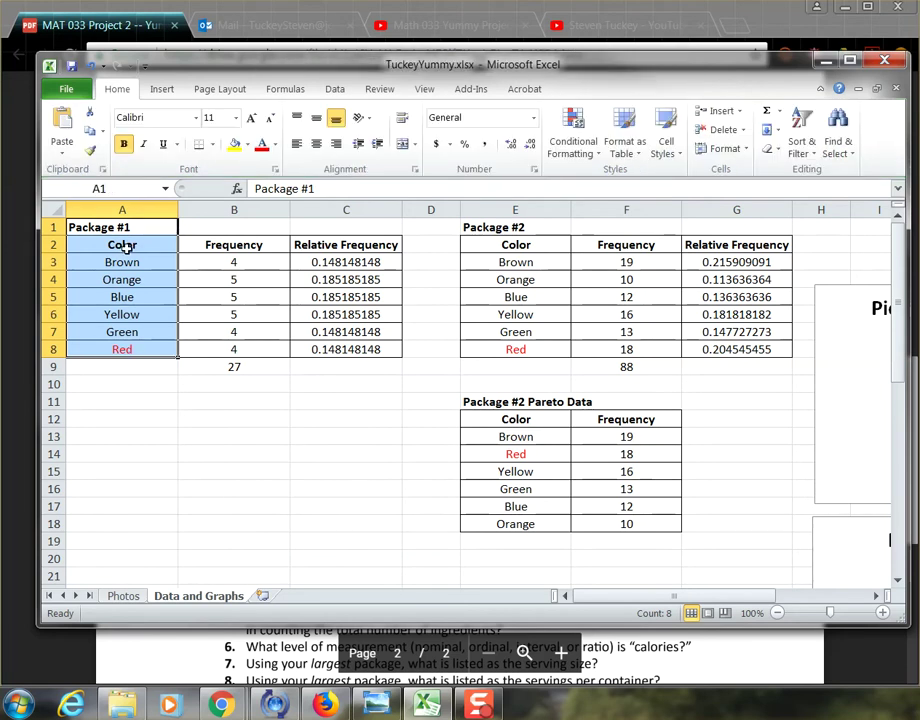
{"action": "left_click", "coordinate": [128, 242]}
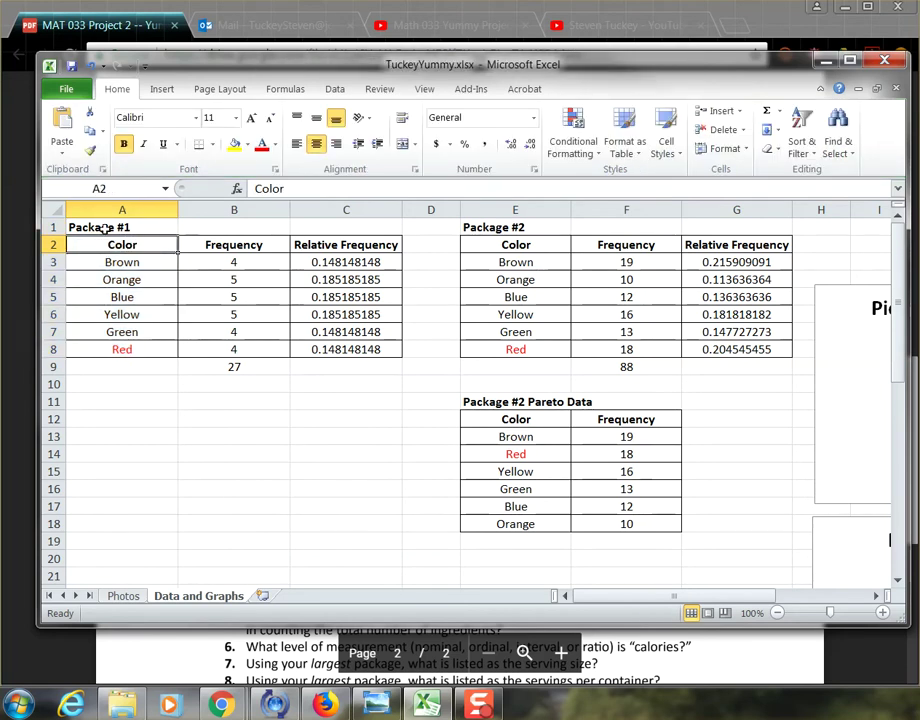
{"action": "left_click_drag", "start_coordinate": [104, 229], "coordinate": [120, 349]}
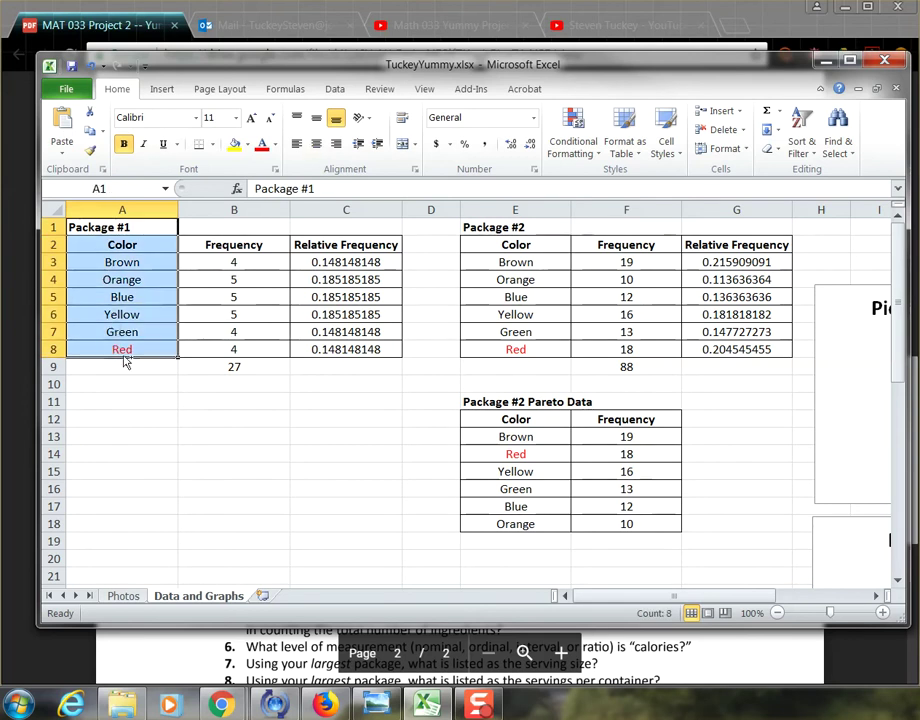
{"action": "key", "text": "ctrl+c"}
{"action": "left_click", "coordinate": [139, 421]}
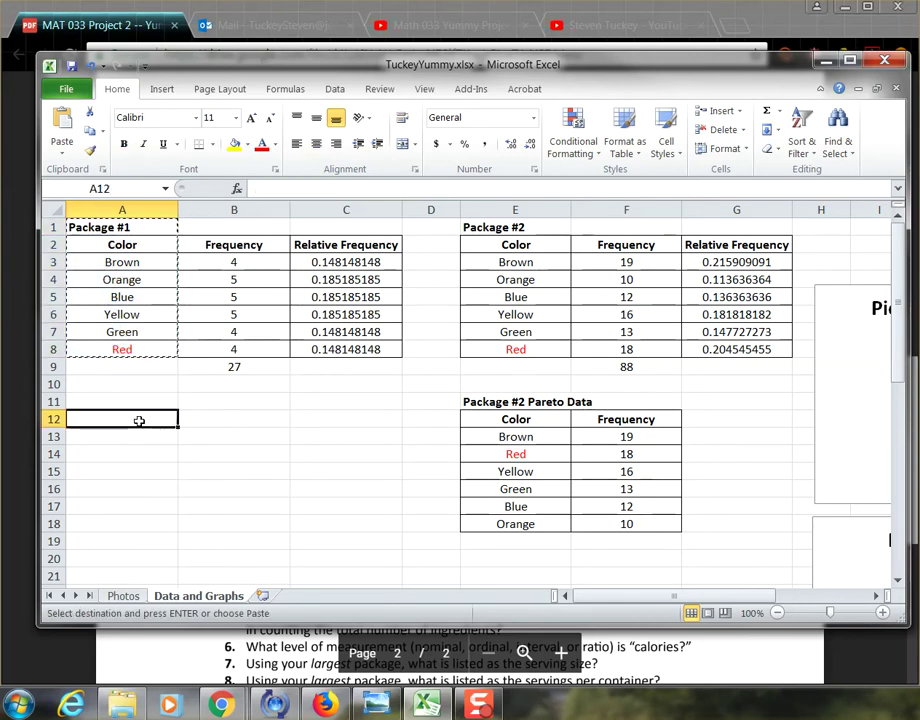
{"action": "key", "text": "ctrl+v"}
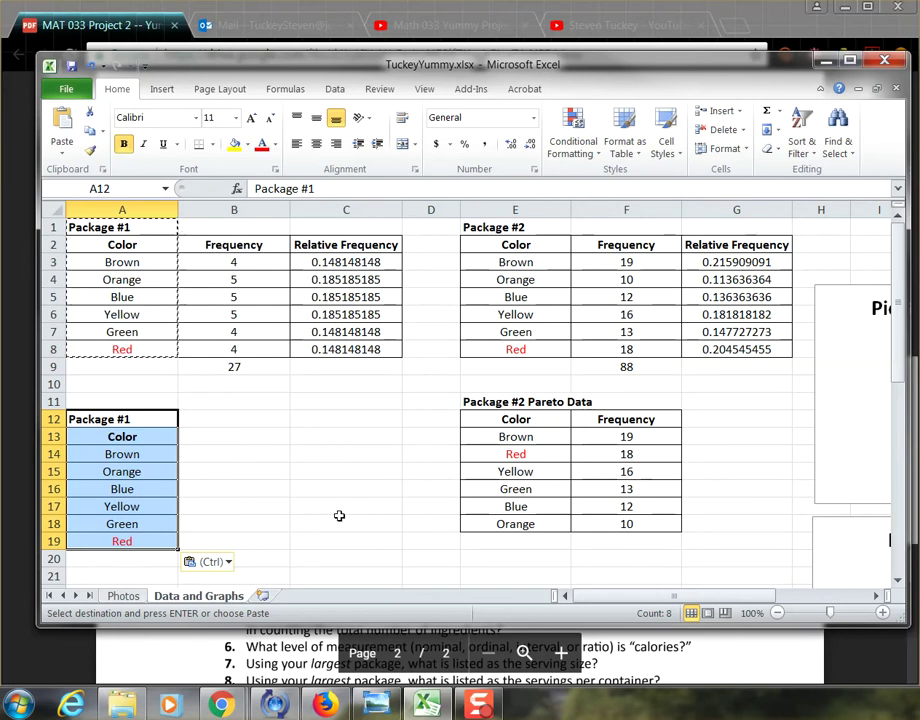
Step: Retitle A12 as 'Relative Frequency Data for Packages #1 & #2'
{"action": "left_click", "coordinate": [108, 420]}
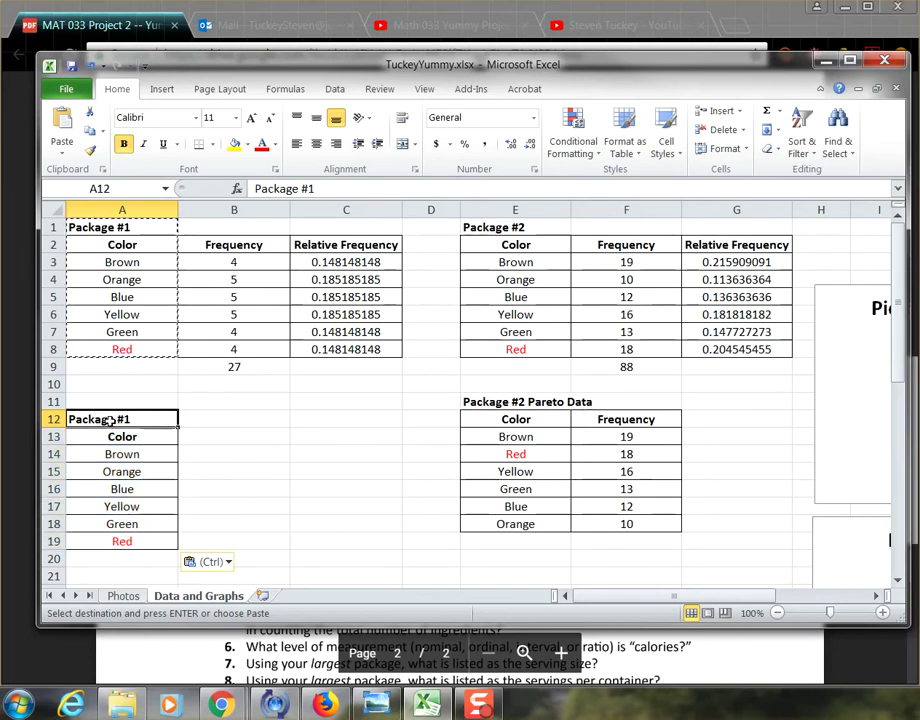
{"action": "double_click", "coordinate": [90, 419]}
{"action": "left_click_drag", "start_coordinate": [69, 419], "coordinate": [137, 416]}
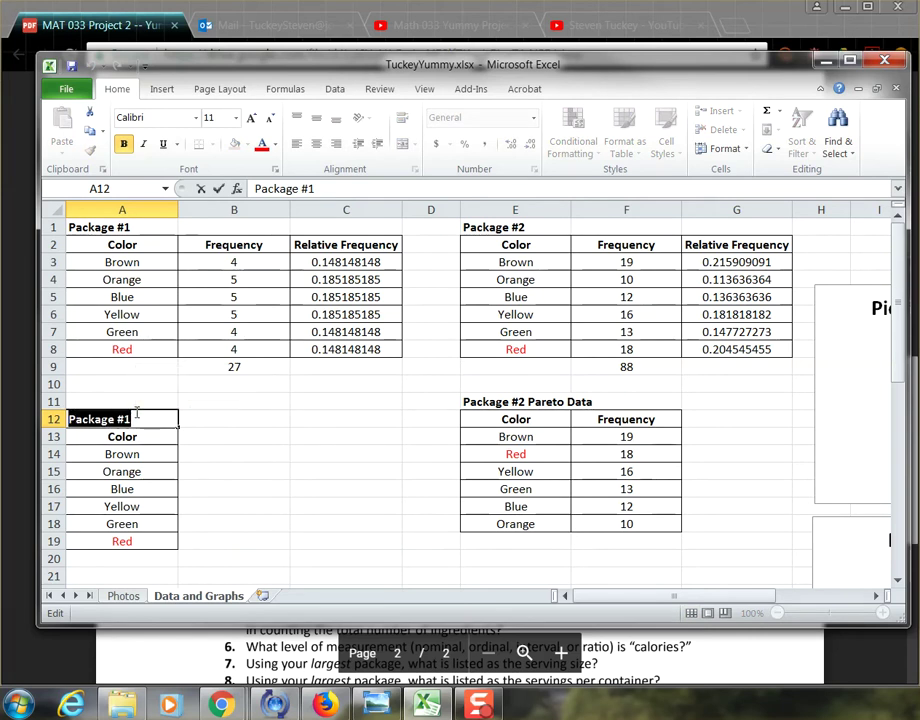
{"action": "type", "text": "Relative Frequency Data f"}
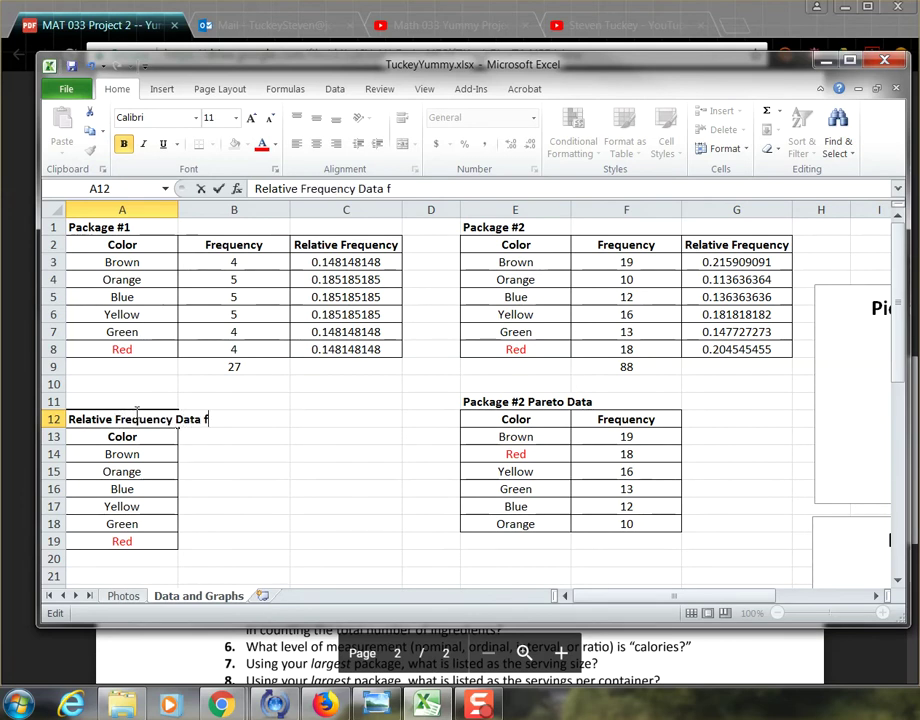
{"action": "type", "text": "or Packages"}
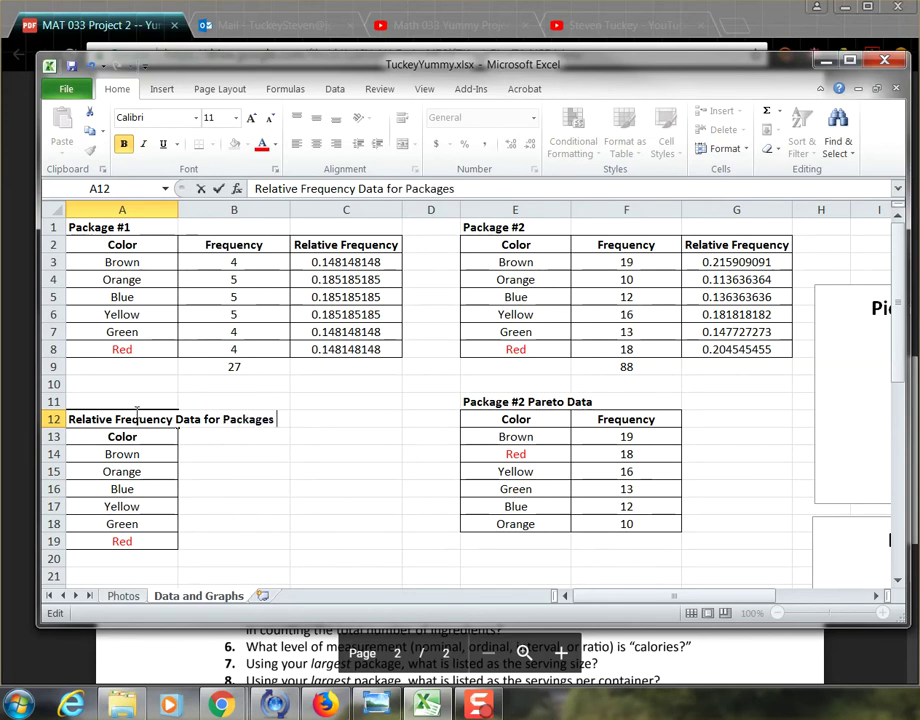
{"action": "type", "text": " #1 & #2"}
Step: Confirm the new heading and paste Package #1's relative frequencies C2:C8 into B13:B19
{"action": "key", "text": "Return"}
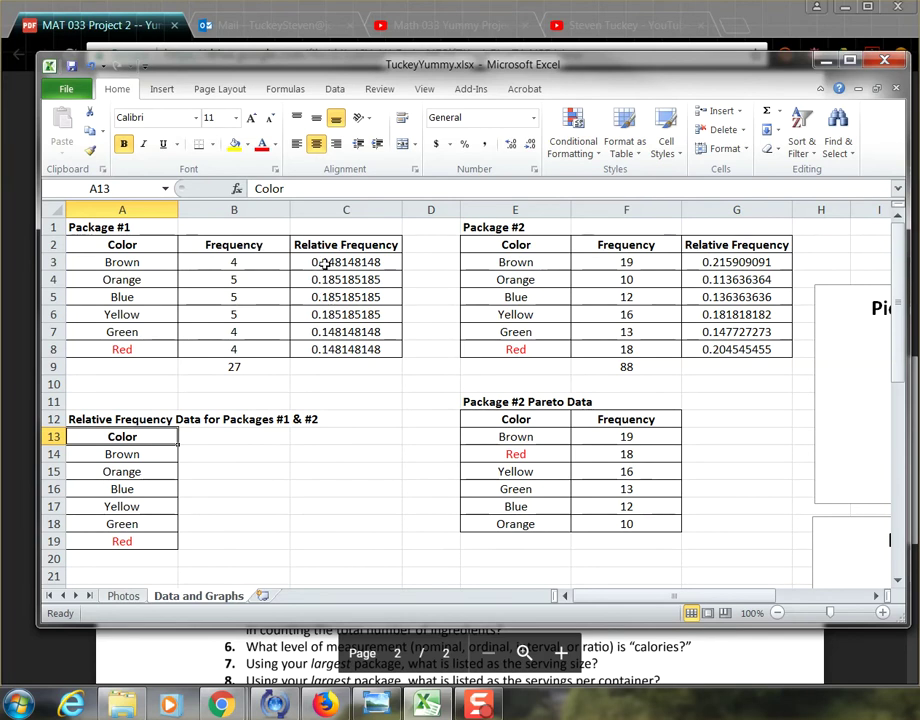
{"action": "left_click_drag", "start_coordinate": [350, 244], "coordinate": [354, 349]}
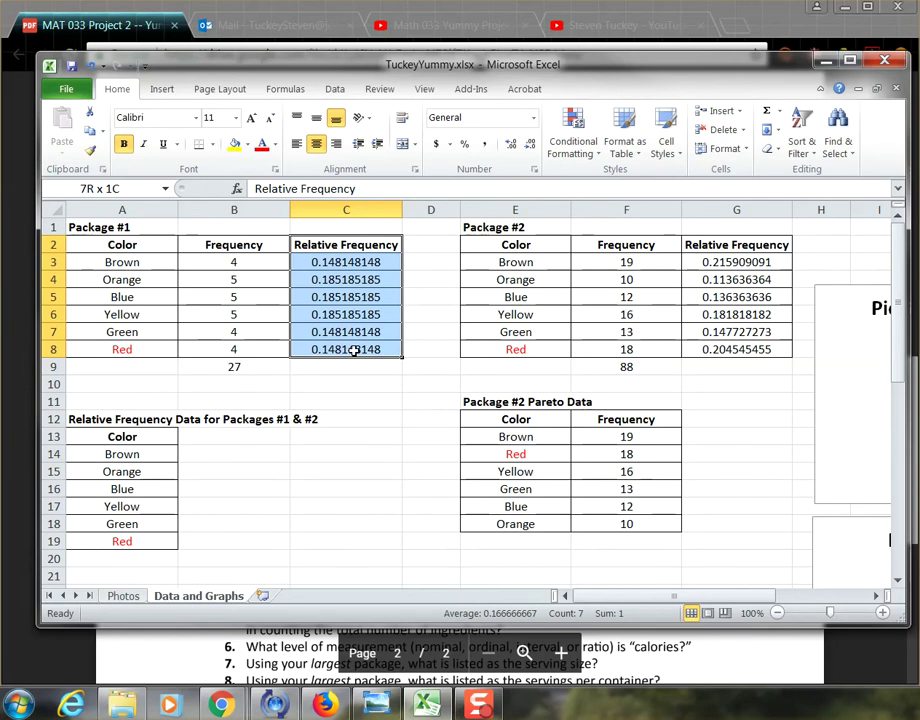
{"action": "left_click_drag", "start_coordinate": [354, 350], "coordinate": [354, 350]}
{"action": "key", "text": "ctrl+c"}
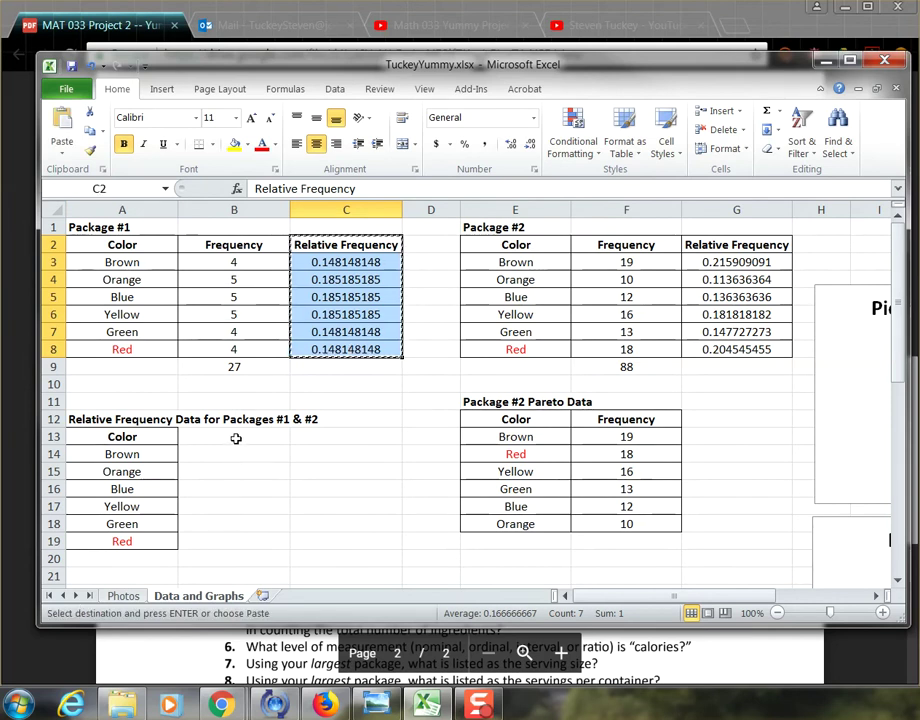
{"action": "left_click", "coordinate": [236, 438]}
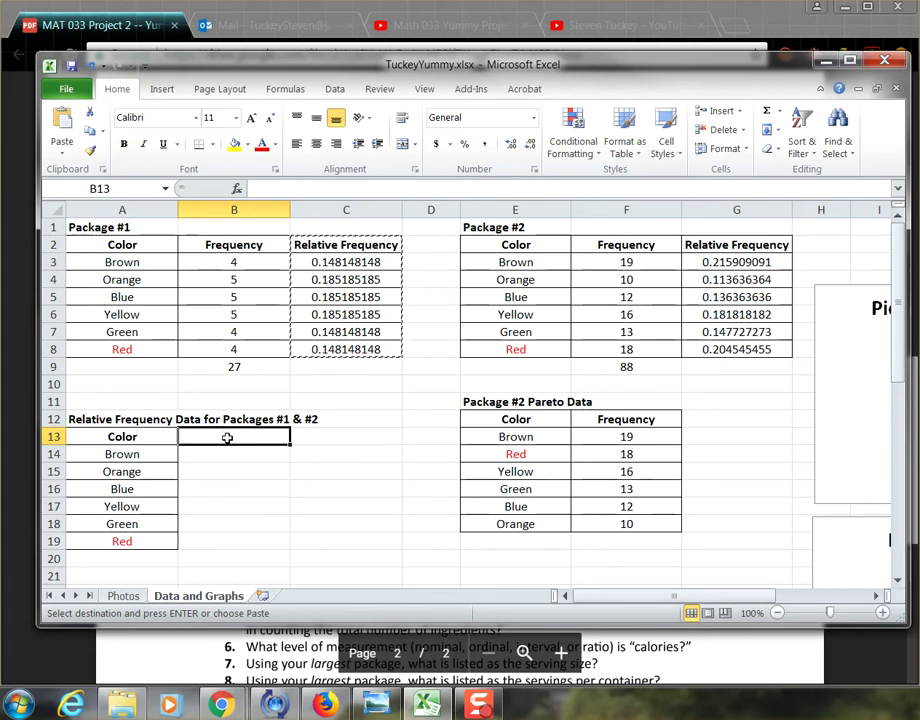
{"action": "left_click_drag", "start_coordinate": [330, 244], "coordinate": [335, 349]}
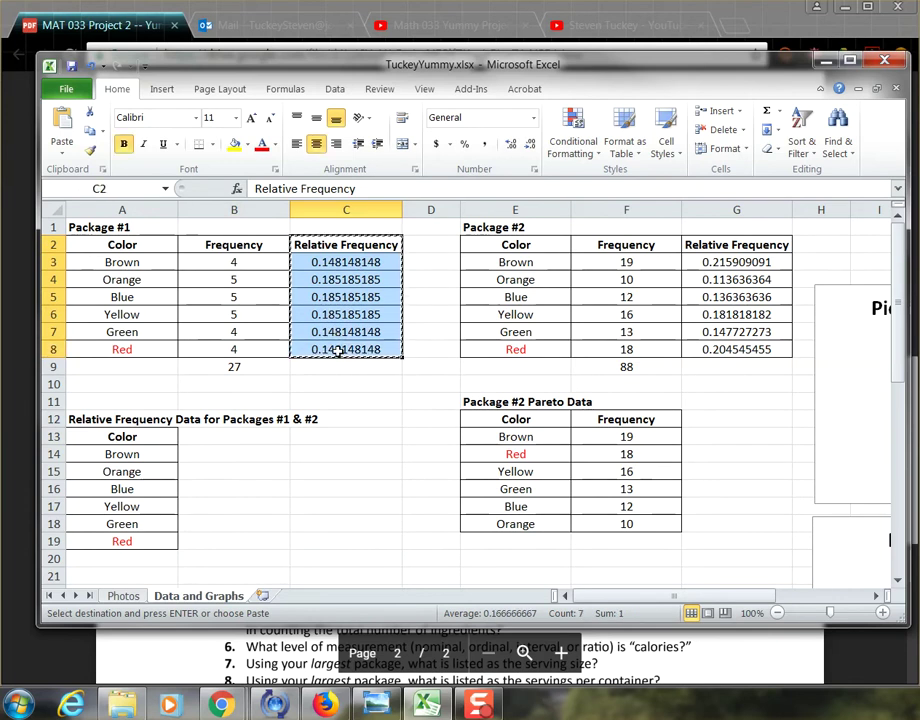
{"action": "left_click", "coordinate": [264, 443]}
{"action": "key", "text": "ctrl+v"}
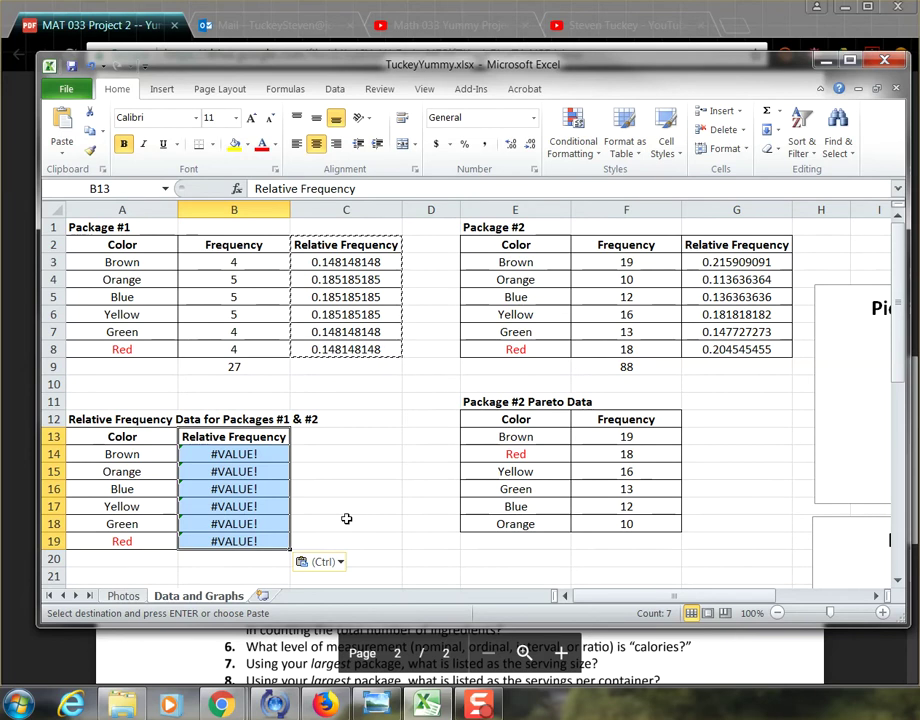
Step: Inspect the #VALUE! formulas, undo the paste, and recopy C2:C8 for B13
{"action": "left_click", "coordinate": [268, 454]}
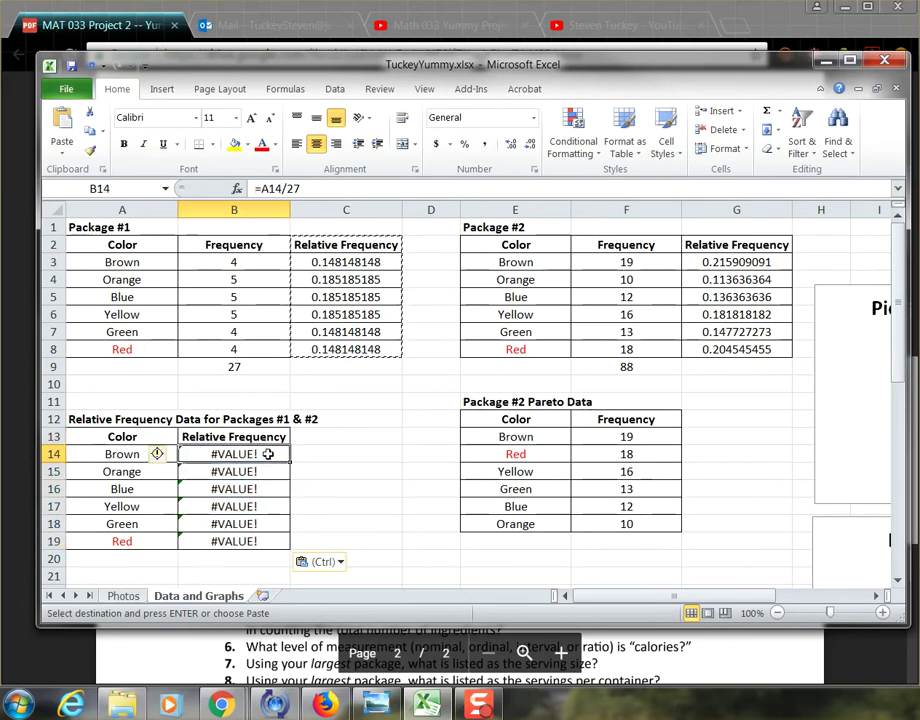
{"action": "left_click", "coordinate": [336, 260]}
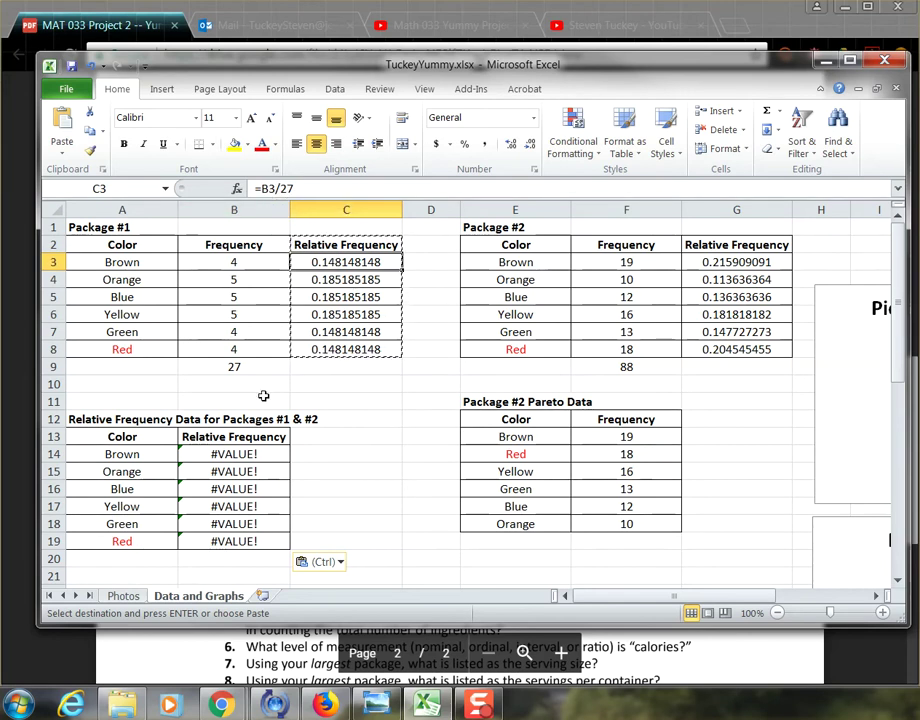
{"action": "left_click", "coordinate": [238, 450]}
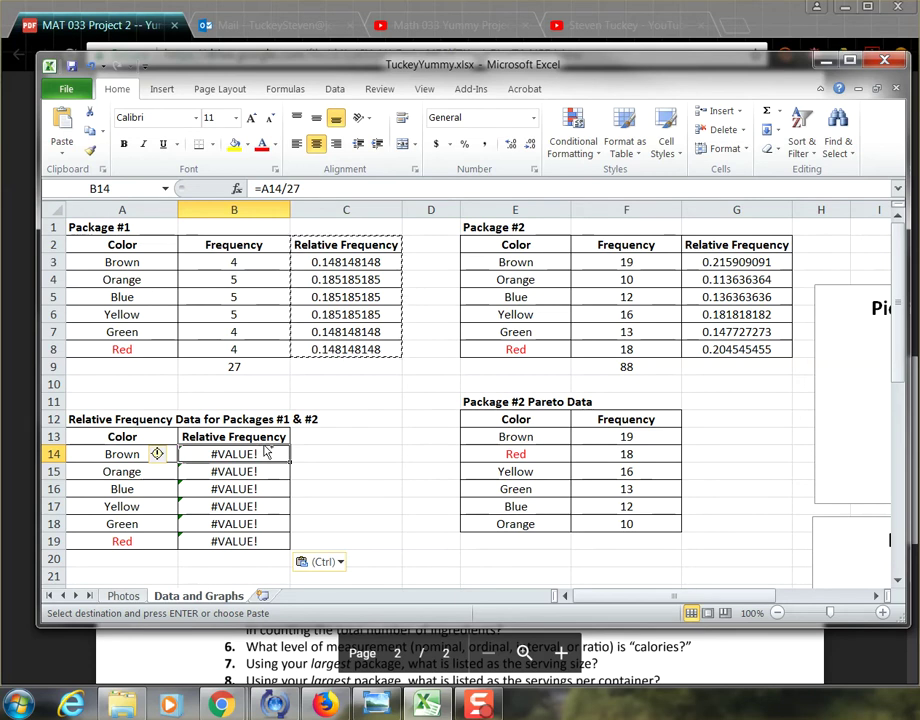
{"action": "key", "text": "ctrl+z"}
{"action": "left_click", "coordinate": [324, 441]}
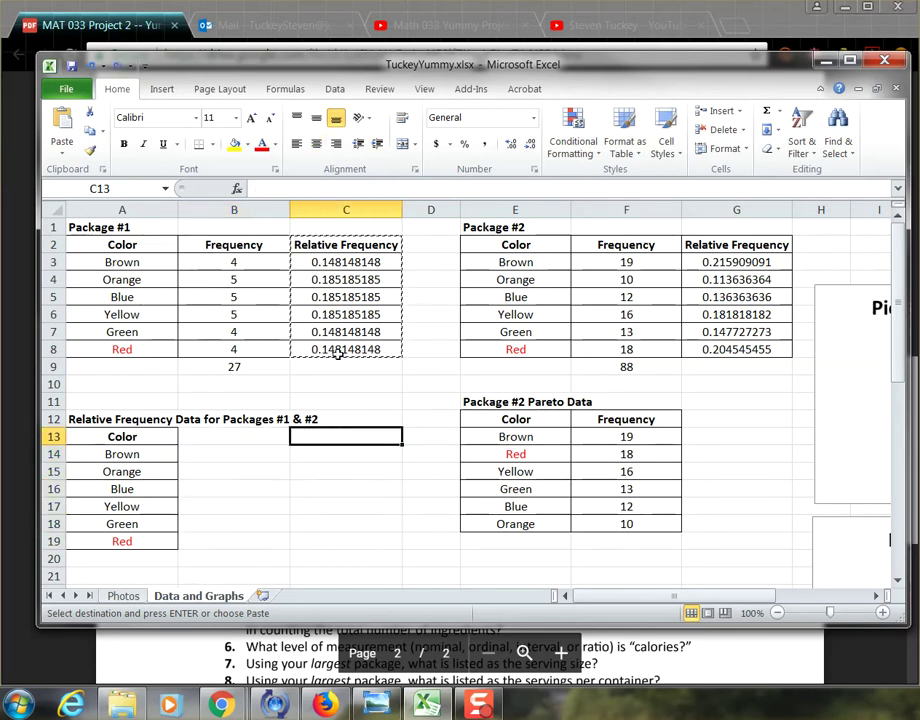
{"action": "left_click", "coordinate": [345, 250]}
{"action": "left_click_drag", "start_coordinate": [345, 258], "coordinate": [341, 349]}
{"action": "left_click", "coordinate": [257, 439]}
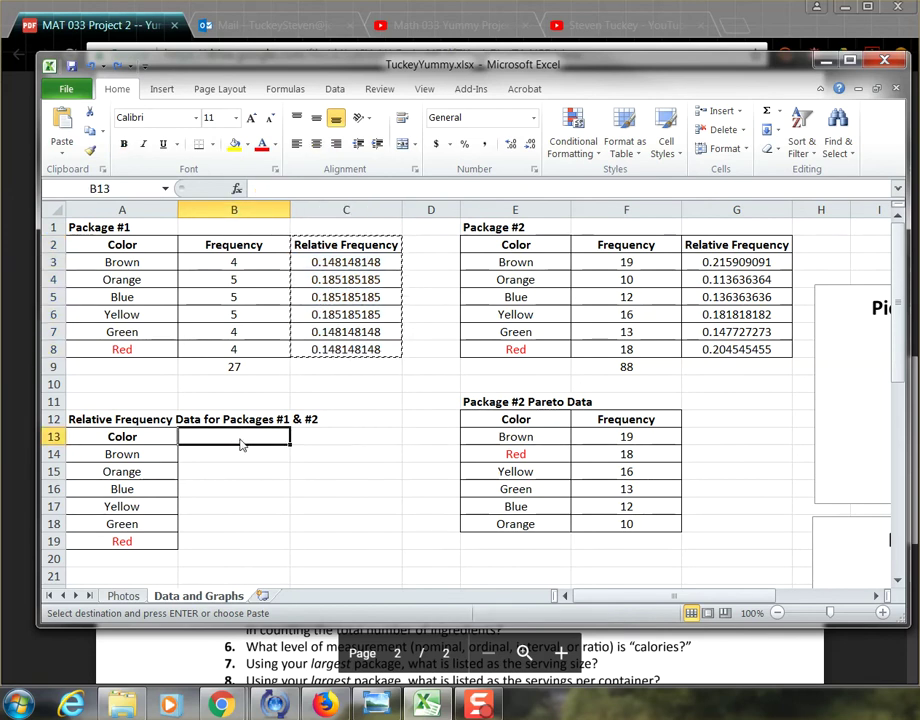
Step: Paste Package #1's relative frequencies into B13:B19 as values only
{"action": "right_click", "coordinate": [242, 440]}
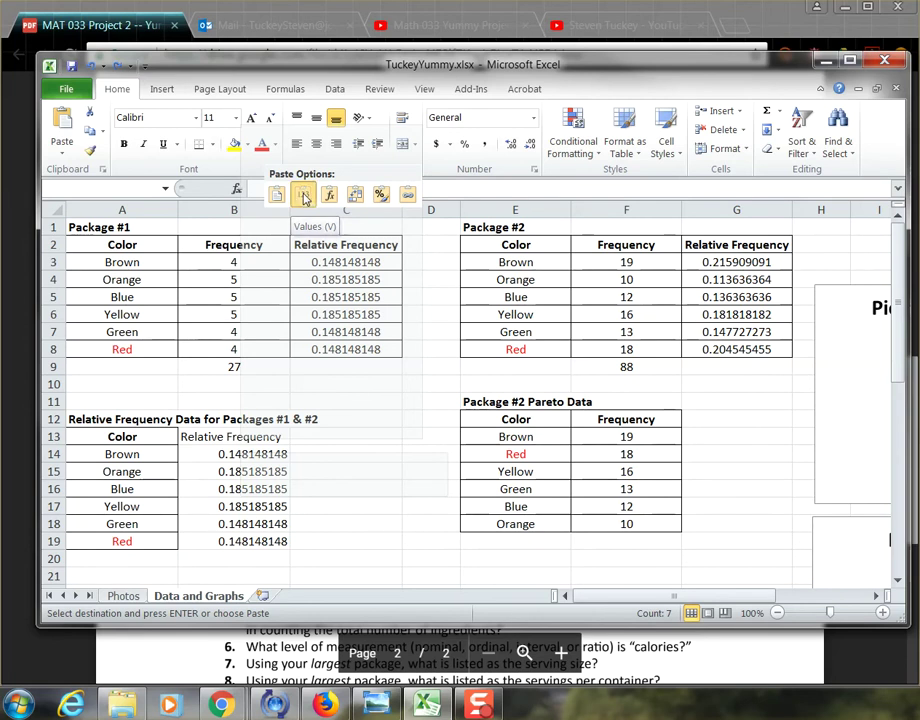
{"action": "left_click", "coordinate": [303, 196]}
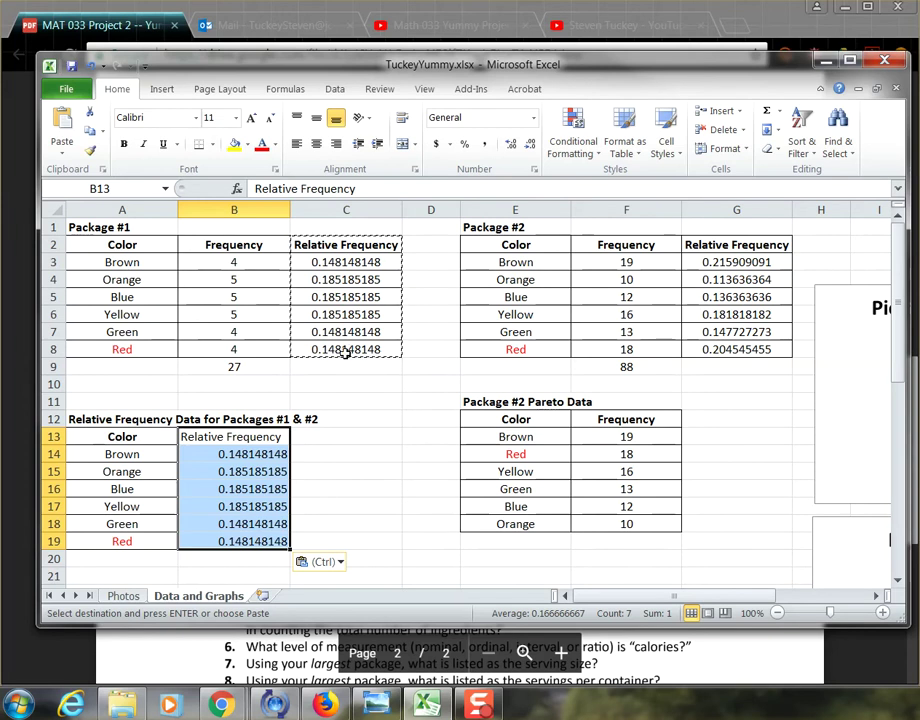
{"action": "left_click", "coordinate": [230, 455]}
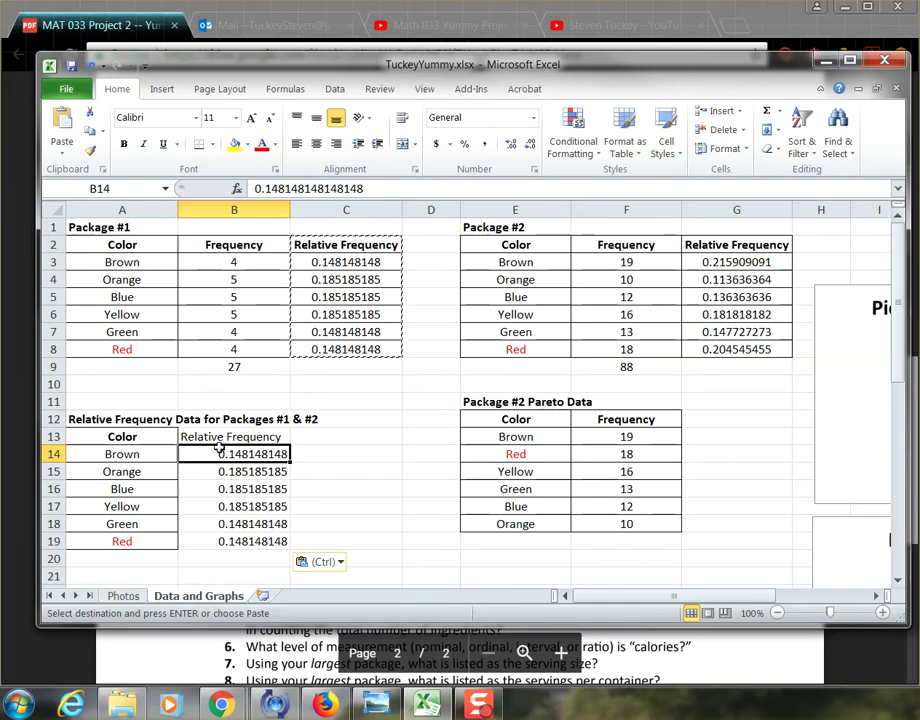
{"action": "left_click", "coordinate": [197, 437]}
{"action": "key", "text": "Return"}
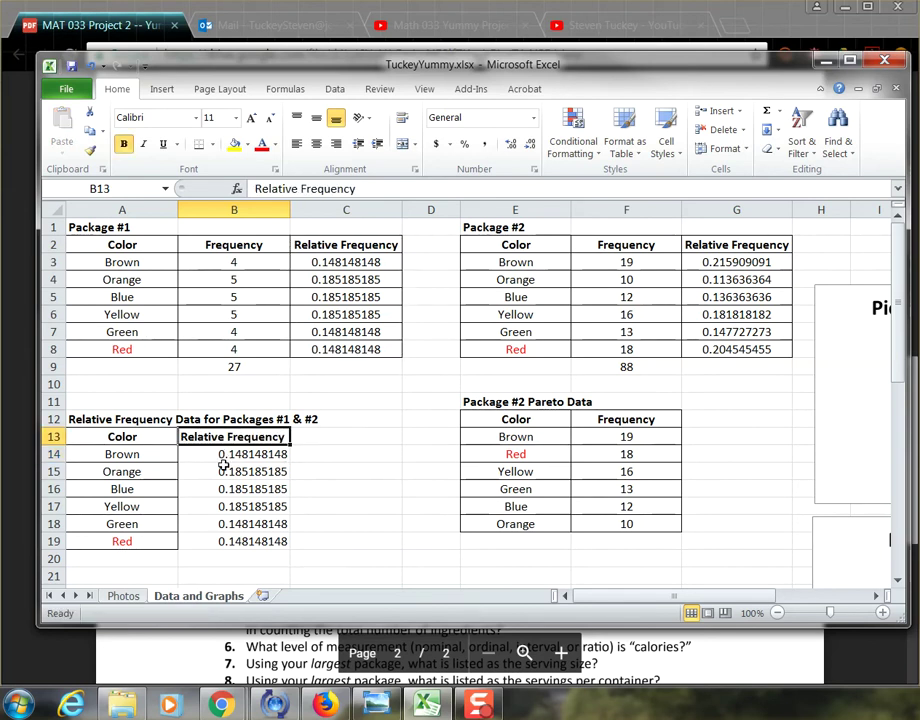
{"action": "left_click", "coordinate": [189, 454]}
Step: Apply All Borders to the new B13:B19 column
{"action": "left_click_drag", "start_coordinate": [224, 440], "coordinate": [224, 536]}
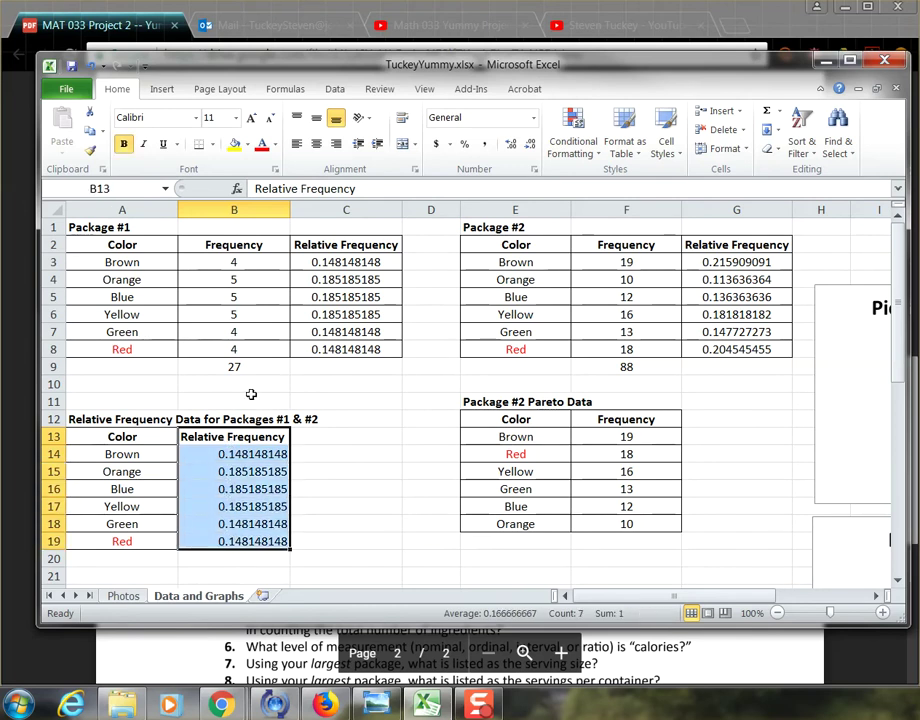
{"action": "left_click", "coordinate": [214, 145]}
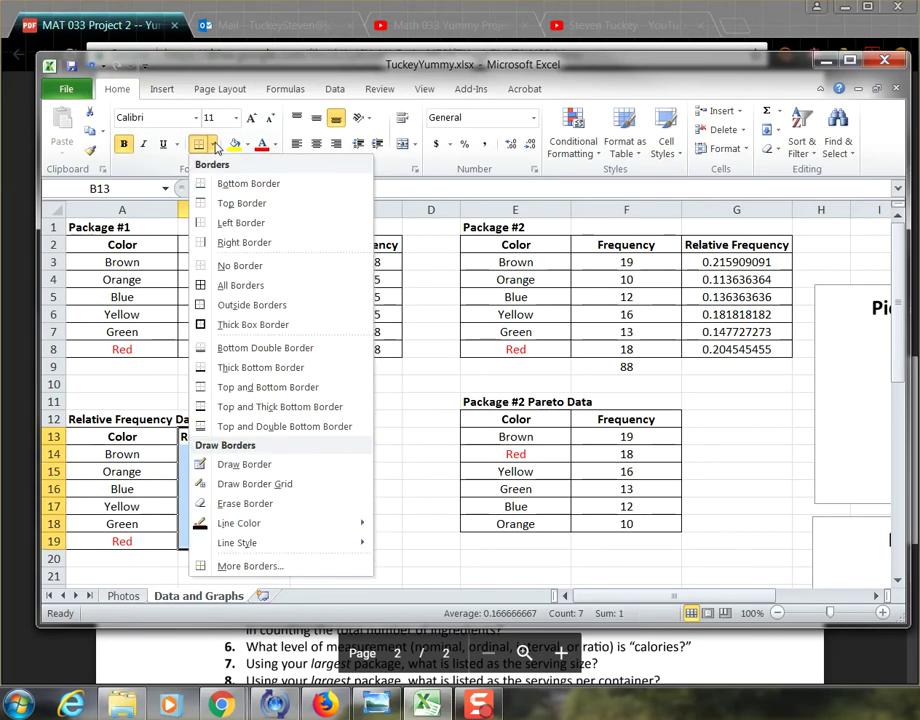
{"action": "left_click", "coordinate": [228, 286]}
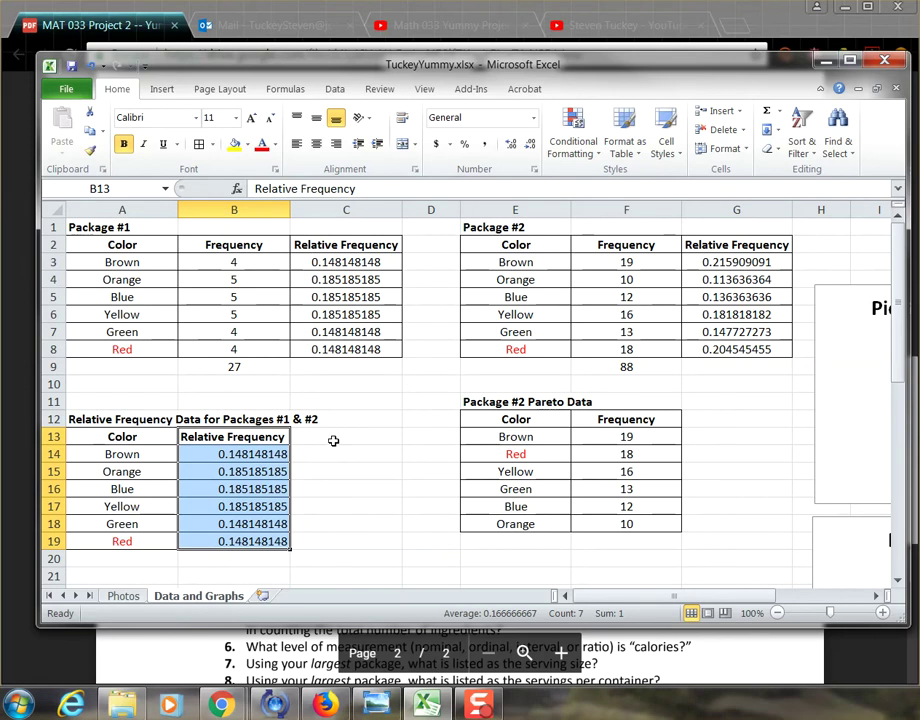
{"action": "left_click", "coordinate": [337, 437]}
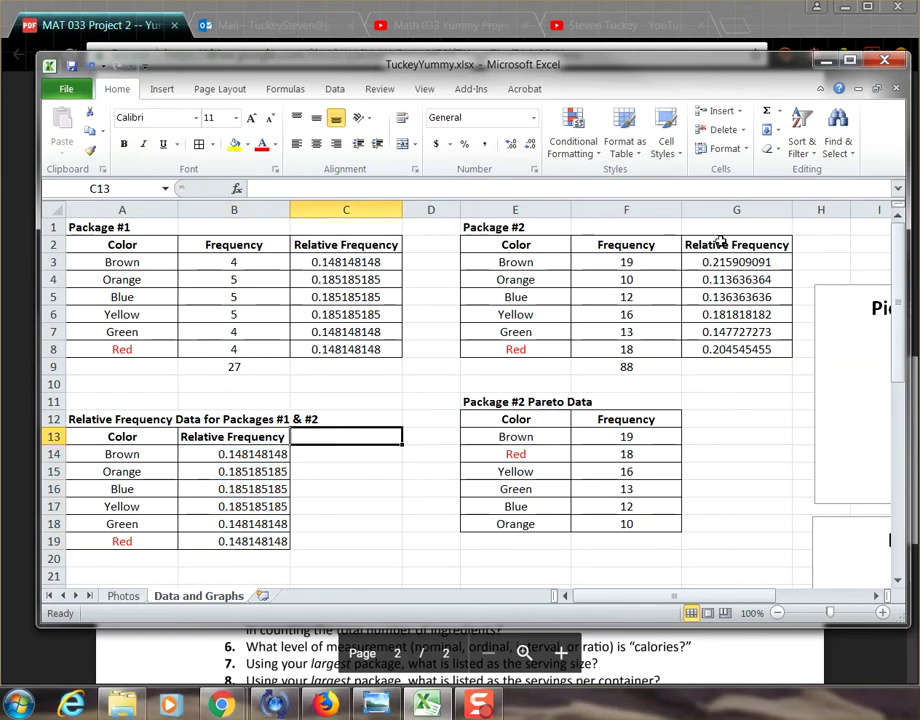
Step: Paste Package #2's relative frequencies G2:G8 into C13:C19 with source formatting, and centre B14:B19
{"action": "left_click_drag", "start_coordinate": [725, 246], "coordinate": [717, 346]}
{"action": "key", "text": "ctrl+c"}
{"action": "left_click", "coordinate": [321, 437]}
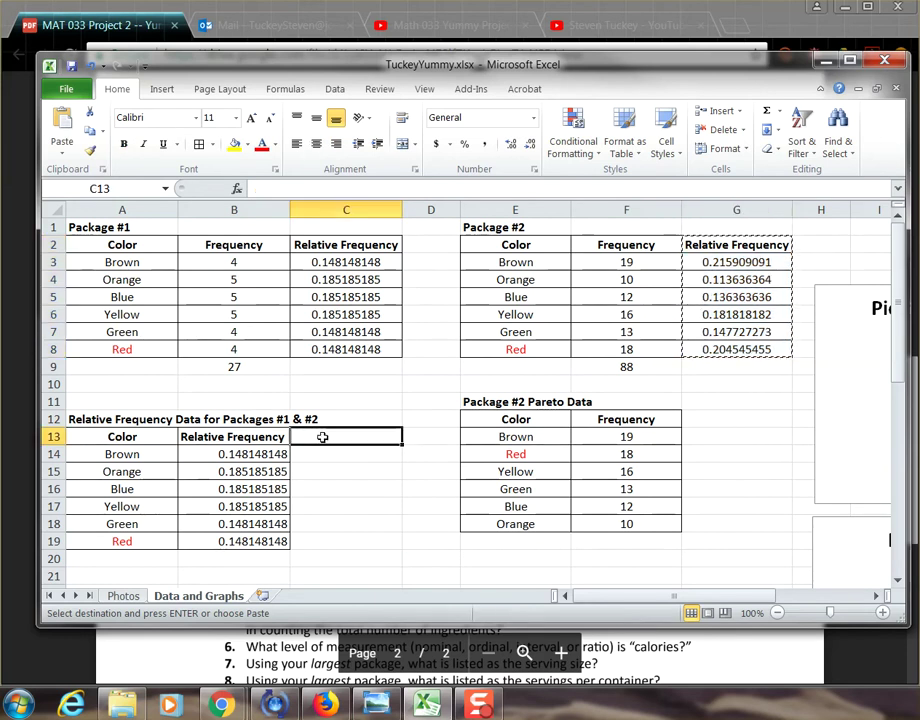
{"action": "left_click", "coordinate": [64, 152]}
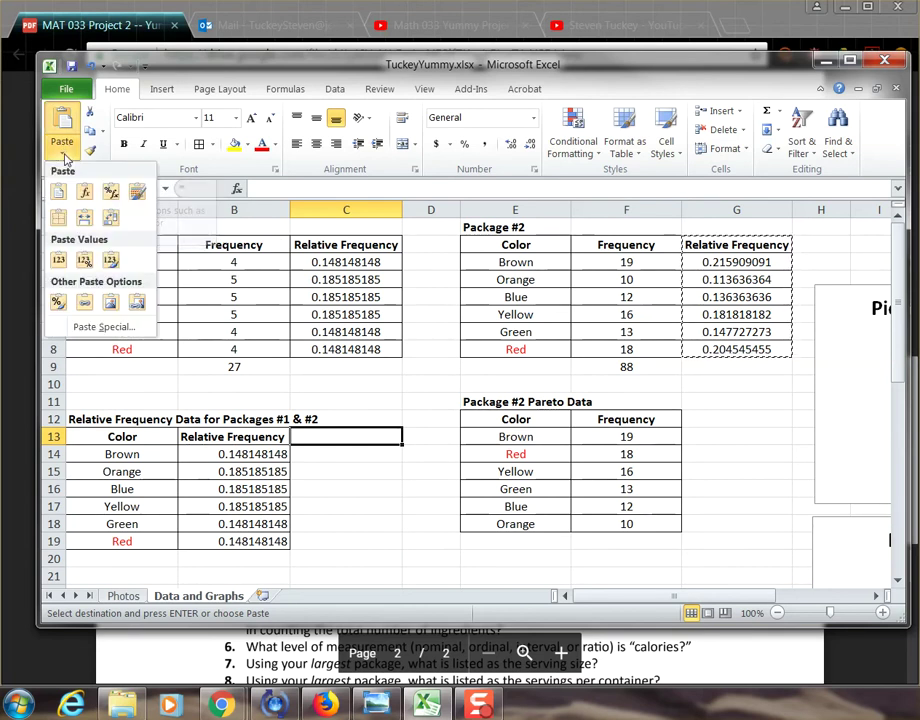
{"action": "left_click", "coordinate": [117, 262]}
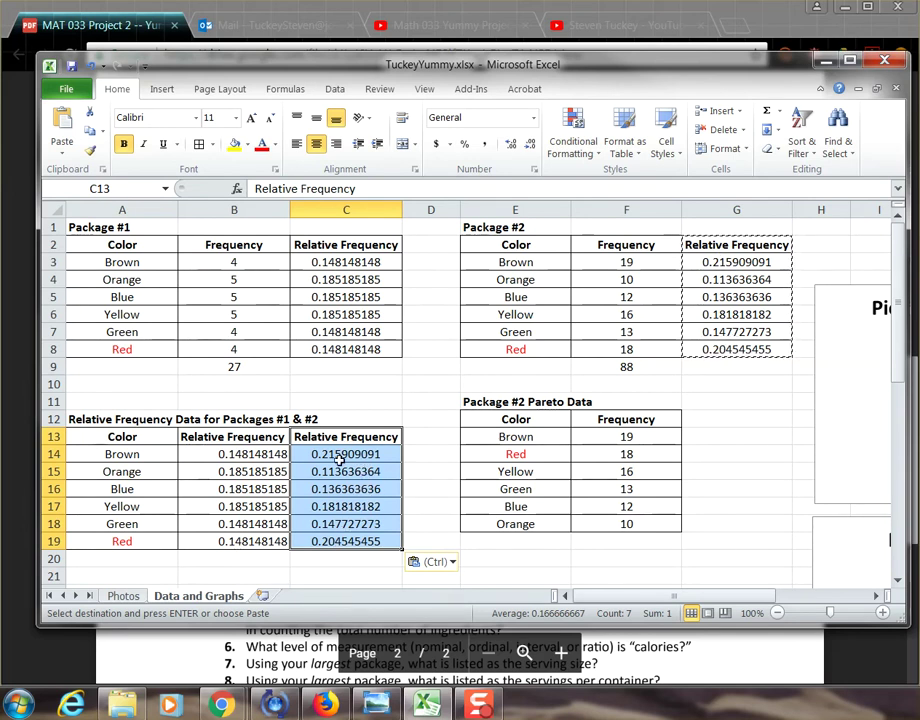
{"action": "left_click_drag", "start_coordinate": [228, 455], "coordinate": [246, 540]}
{"action": "left_click", "coordinate": [316, 145]}
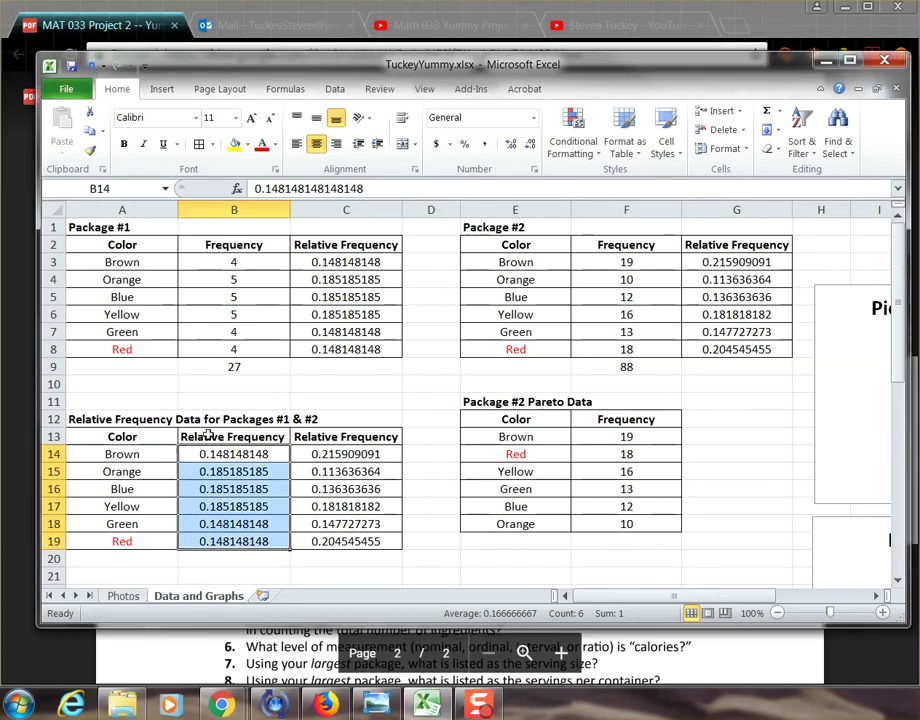
Step: Label B13 'Small Package' and C13 'Big Package', then centre the headings
{"action": "left_click", "coordinate": [229, 437]}
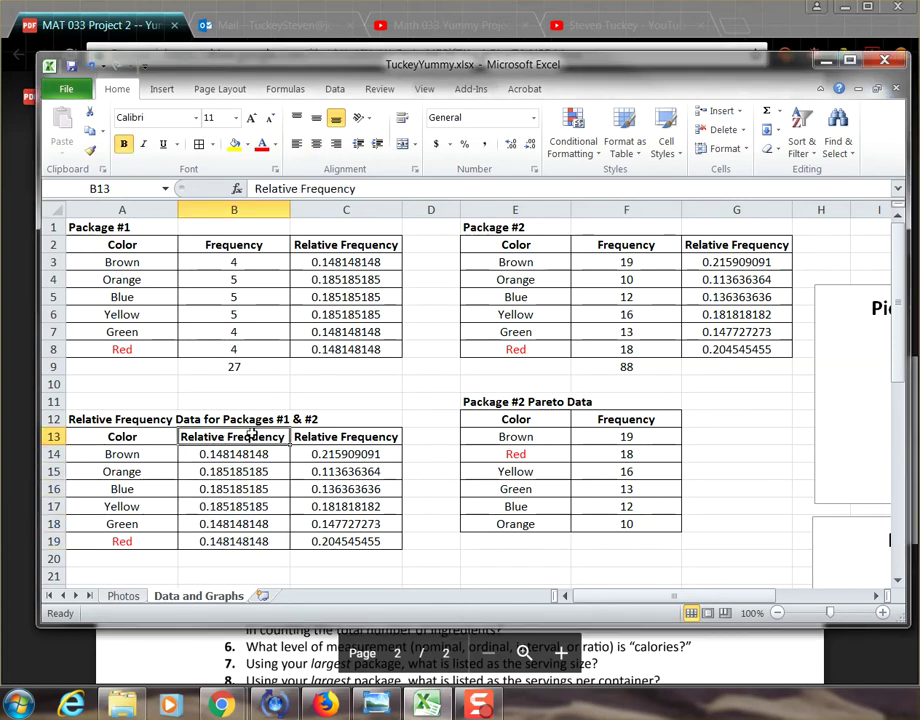
{"action": "left_click", "coordinate": [330, 437]}
{"action": "left_click", "coordinate": [242, 436]}
{"action": "left_click", "coordinate": [326, 437]}
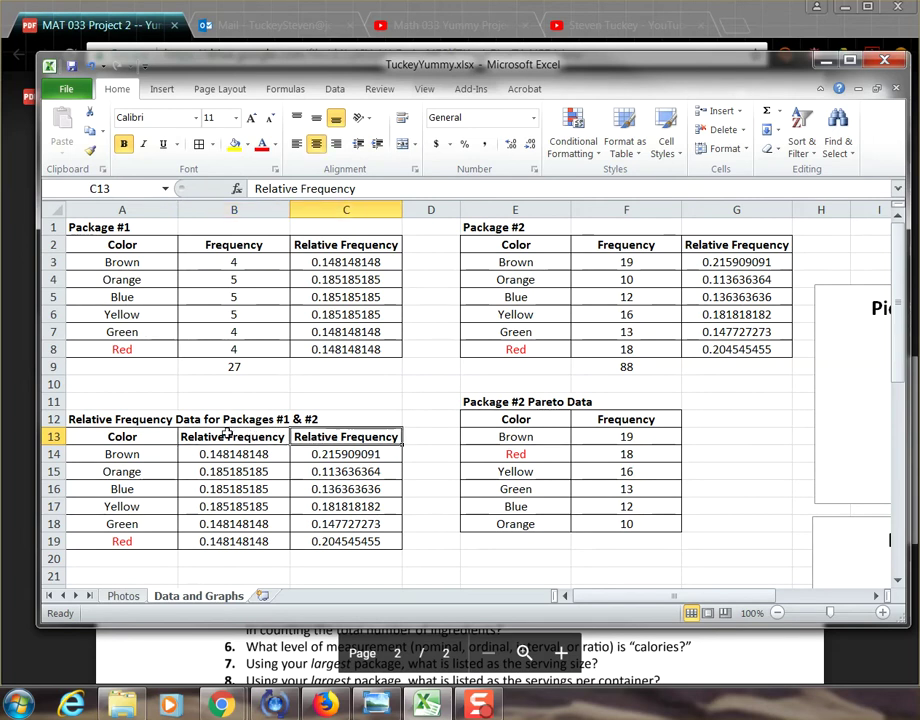
{"action": "left_click", "coordinate": [250, 436]}
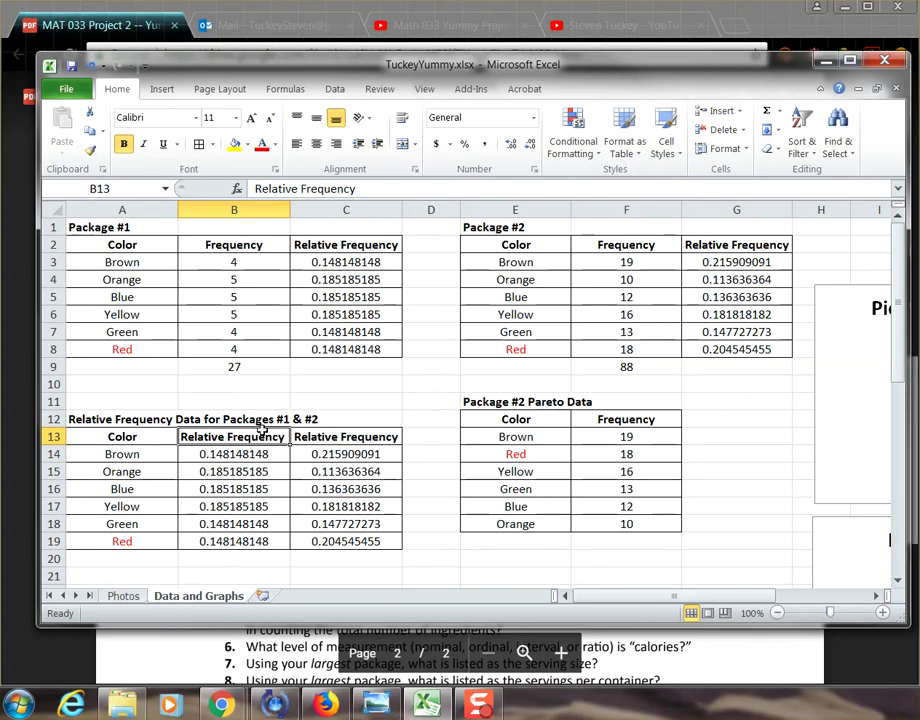
{"action": "type", "text": "Small Package"}
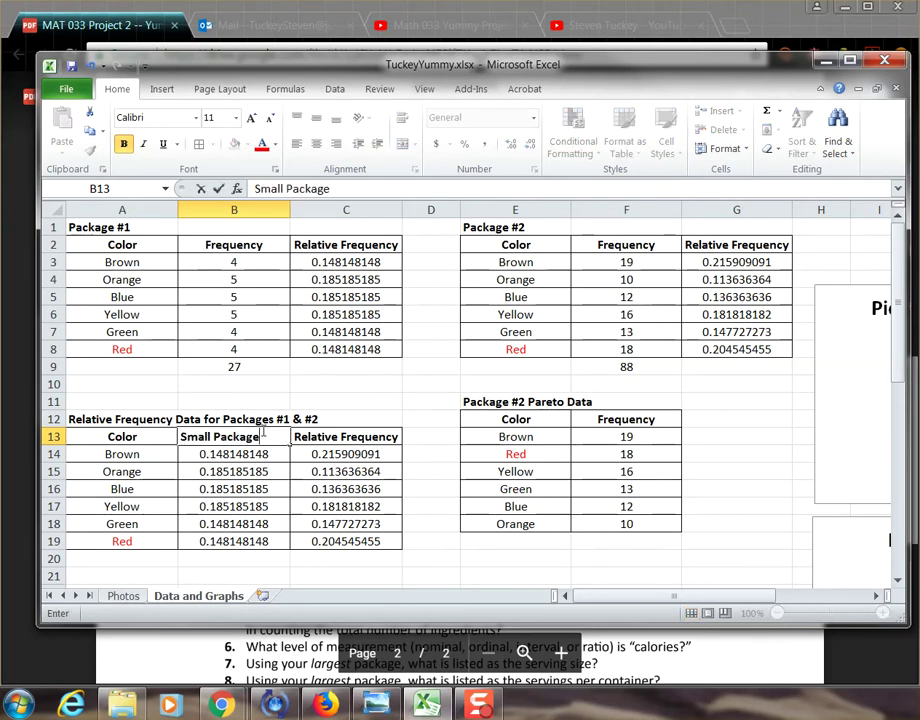
{"action": "key", "text": "Tab"}
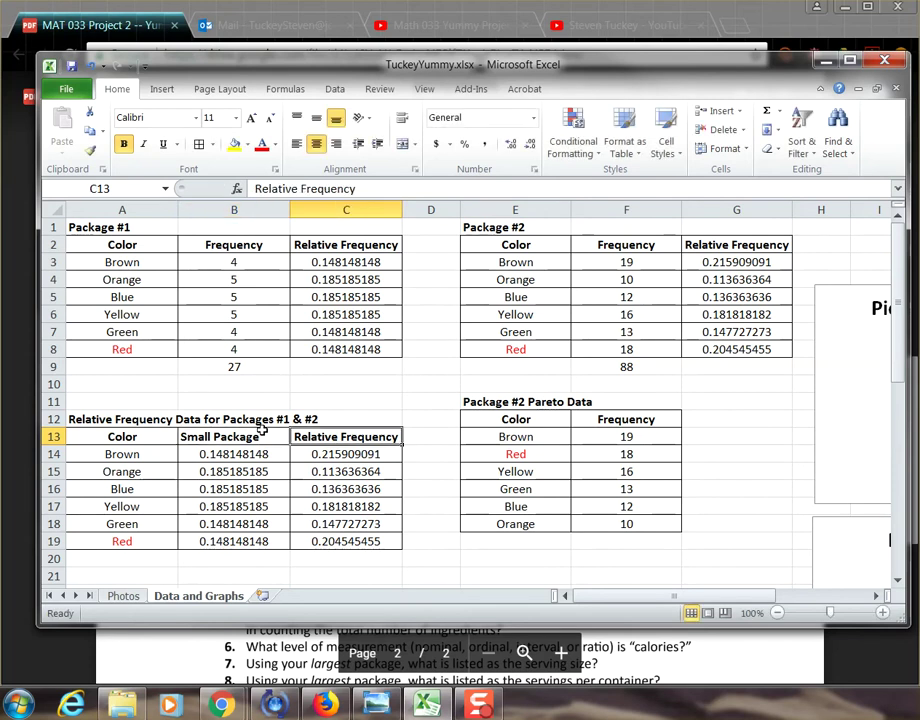
{"action": "type", "text": "Big Pac"}
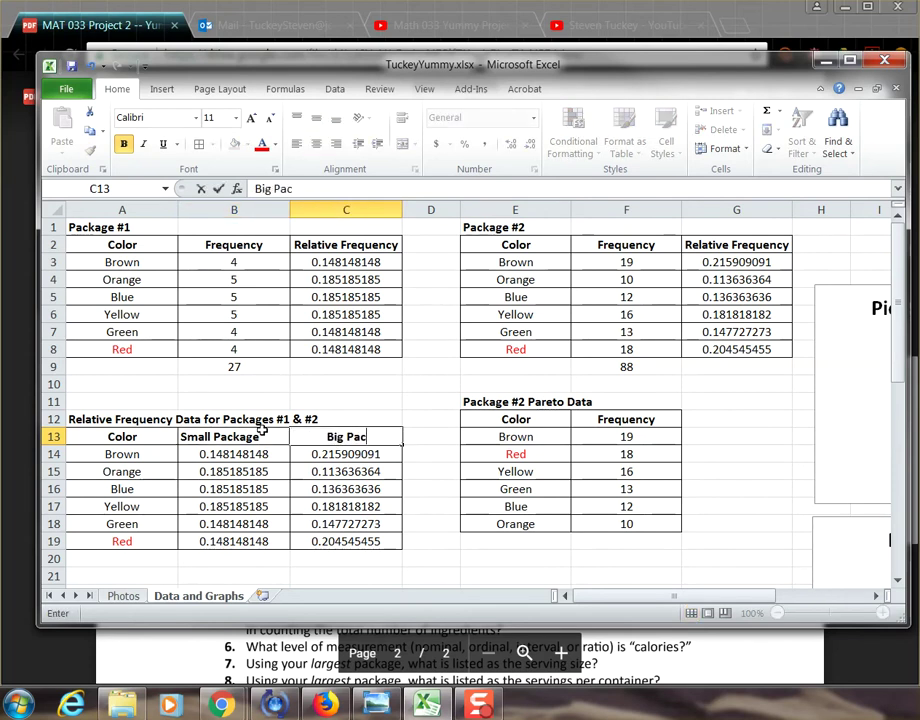
{"action": "type", "text": "kage"}
{"action": "key", "text": "Return"}
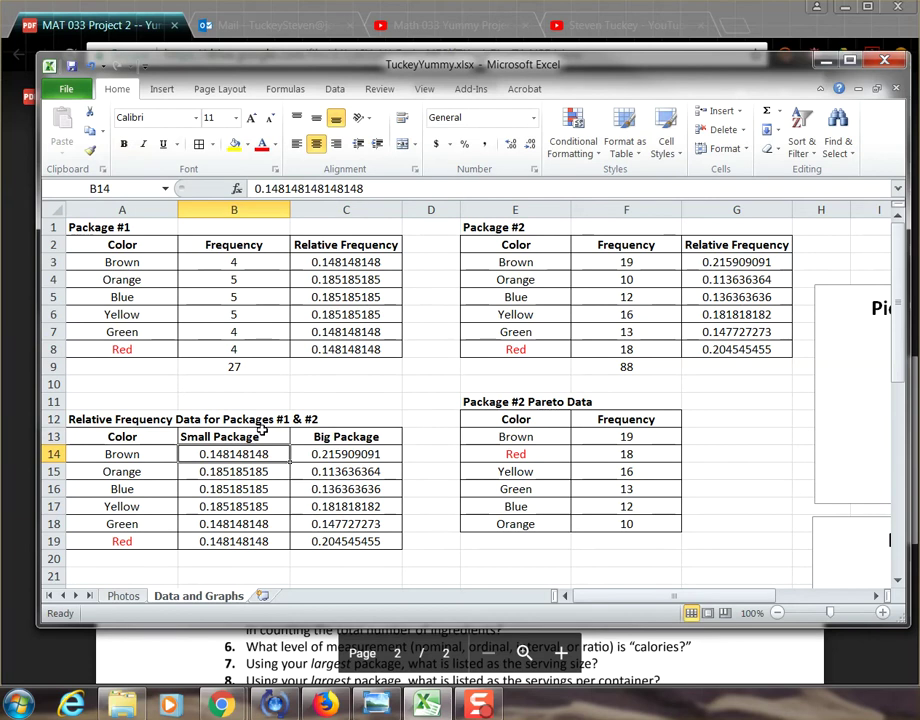
{"action": "left_click", "coordinate": [261, 437]}
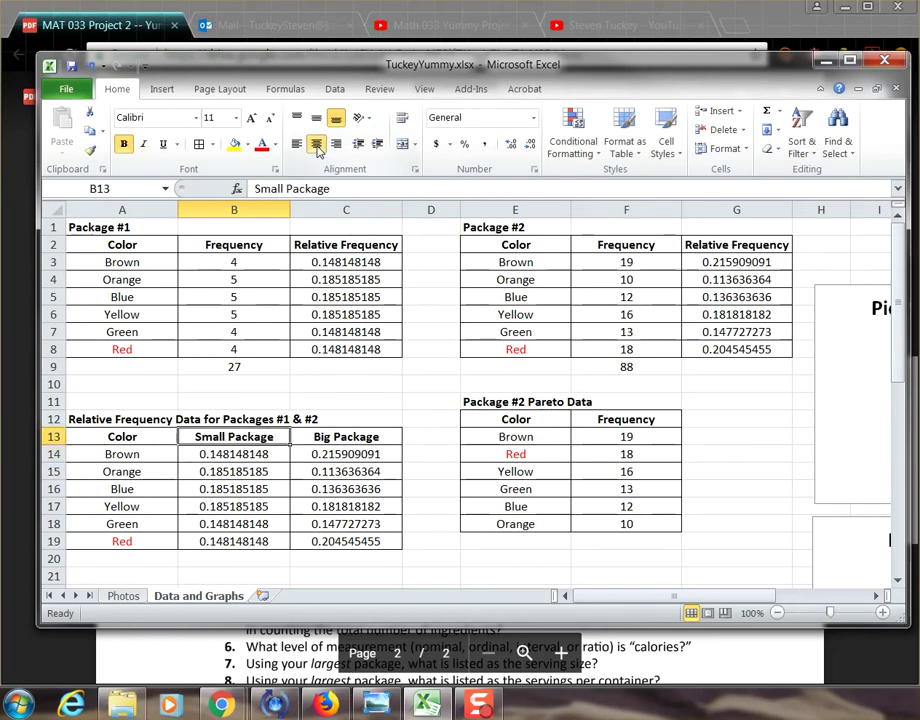
{"action": "left_click", "coordinate": [267, 454]}
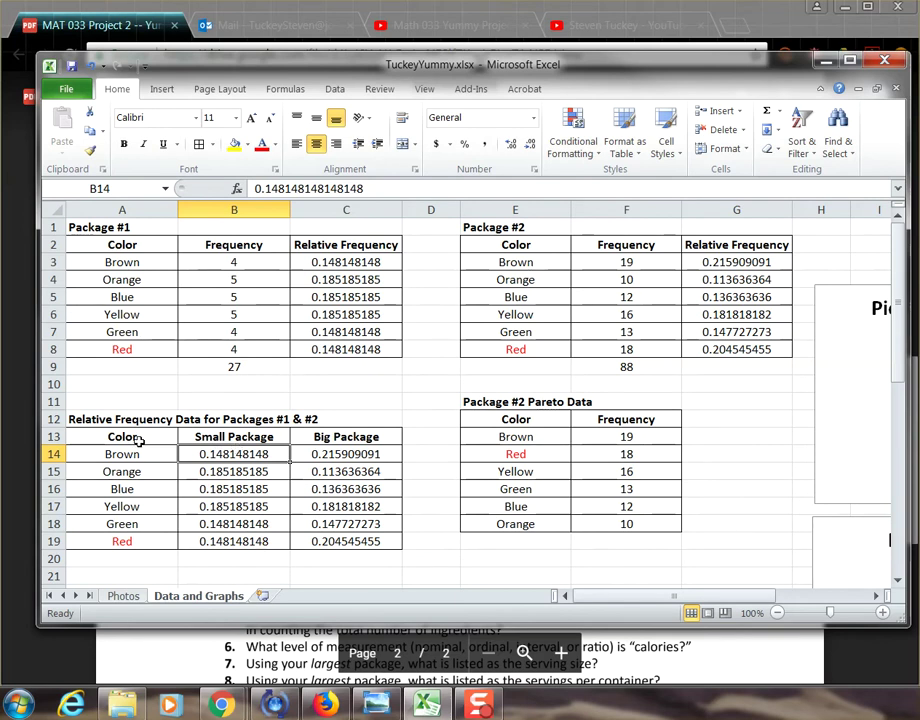
Step: Chart A13:C19 as a 2-D clustered column chart
{"action": "left_click_drag", "start_coordinate": [139, 441], "coordinate": [328, 541]}
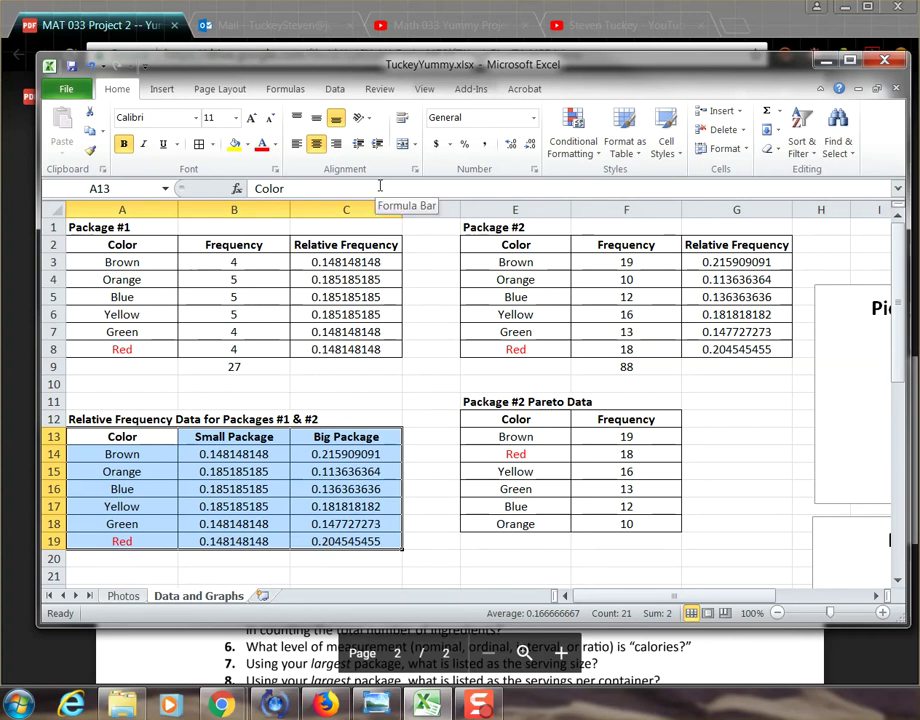
{"action": "left_click", "coordinate": [163, 89]}
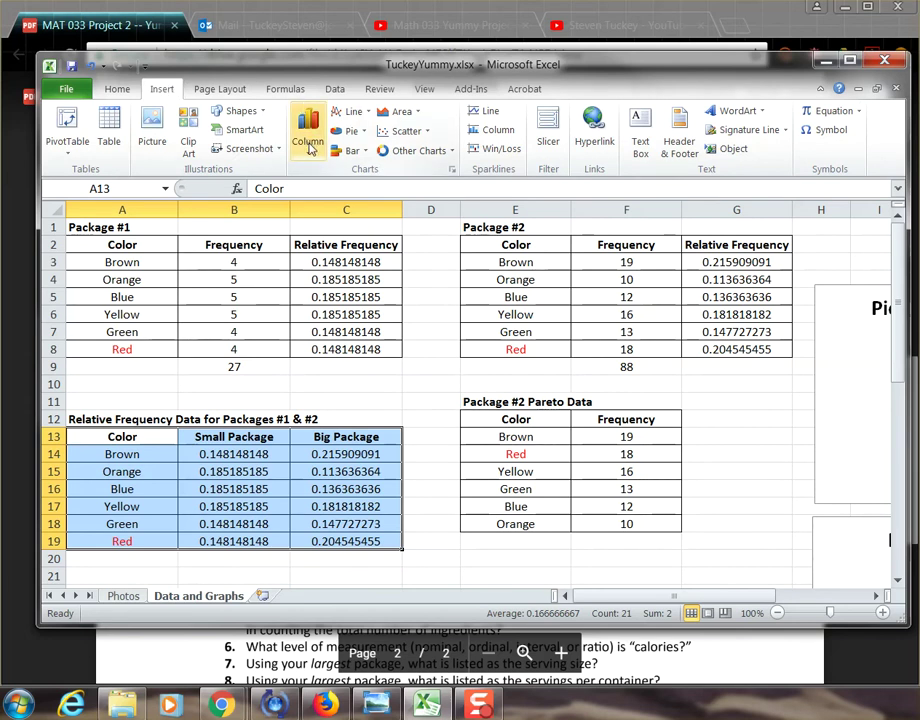
{"action": "left_click", "coordinate": [309, 145]}
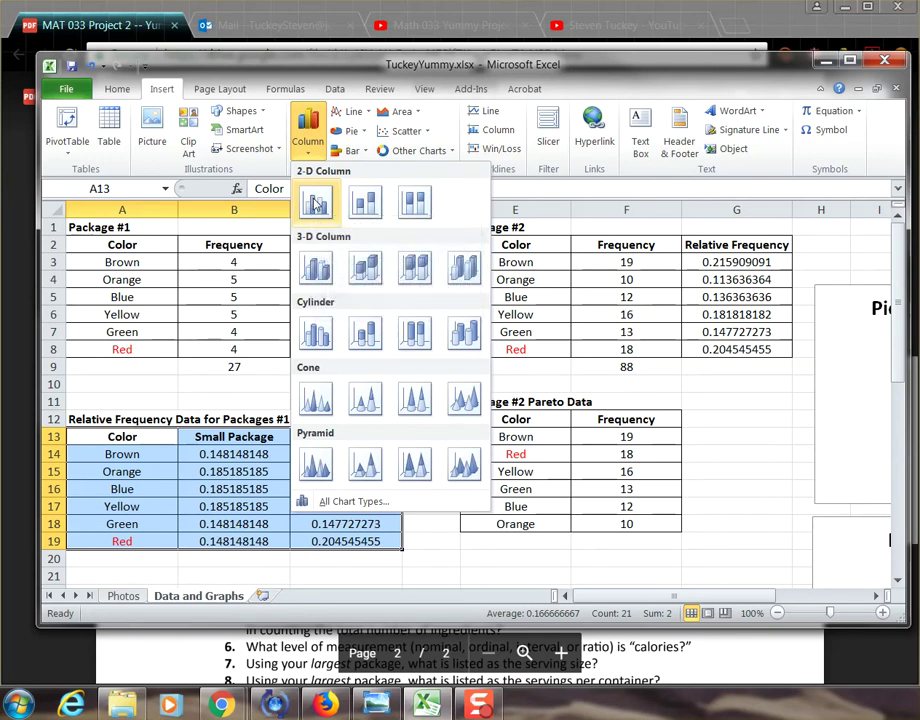
{"action": "left_click", "coordinate": [316, 205]}
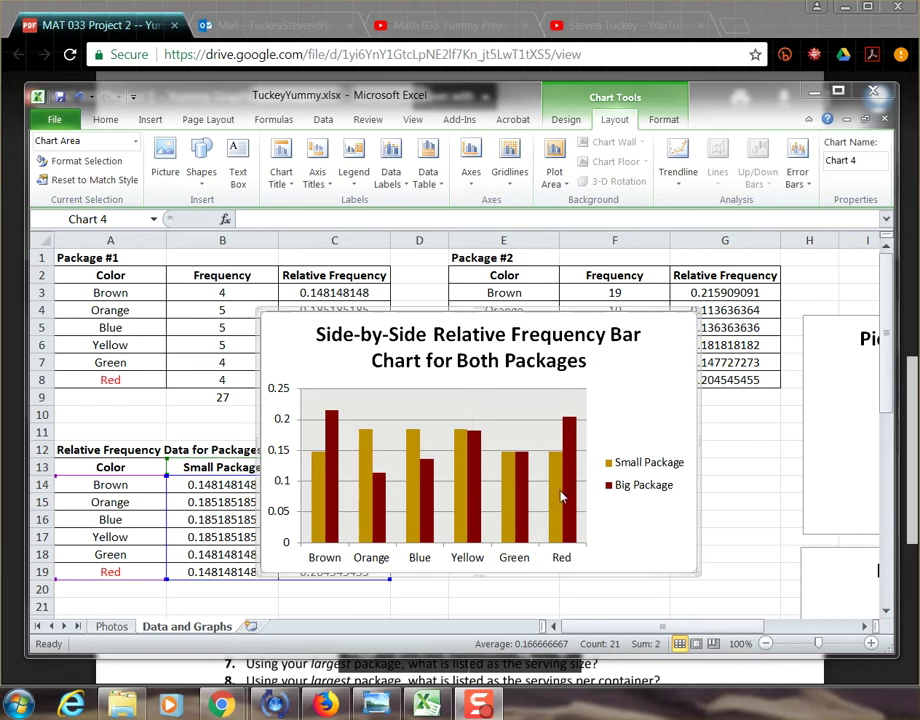
Step: Review the chart's paired Small and Big Package bars on the 0–0.25 scale
{"action": "mouse_move", "coordinate": [564, 492]}
{"action": "mouse_move", "coordinate": [553, 470]}
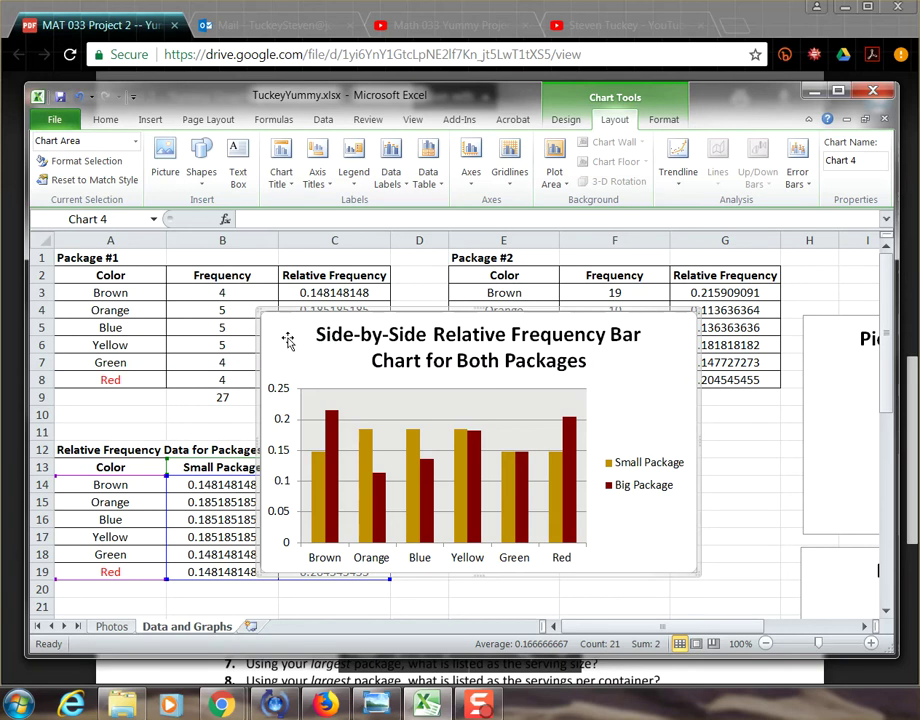
{"action": "left_click_drag", "start_coordinate": [286, 336], "coordinate": [355, 352]}
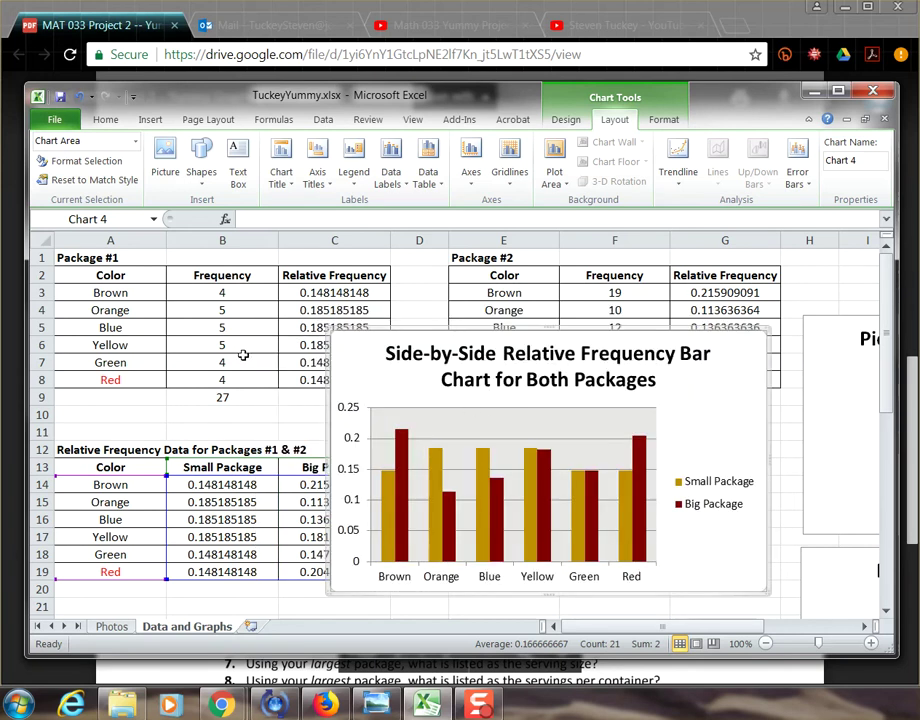
{"action": "scroll", "coordinate": [245, 358], "scroll_direction": "down", "scroll_amount": 2}
{"action": "scroll", "coordinate": [245, 358], "scroll_direction": "down", "scroll_amount": 2}
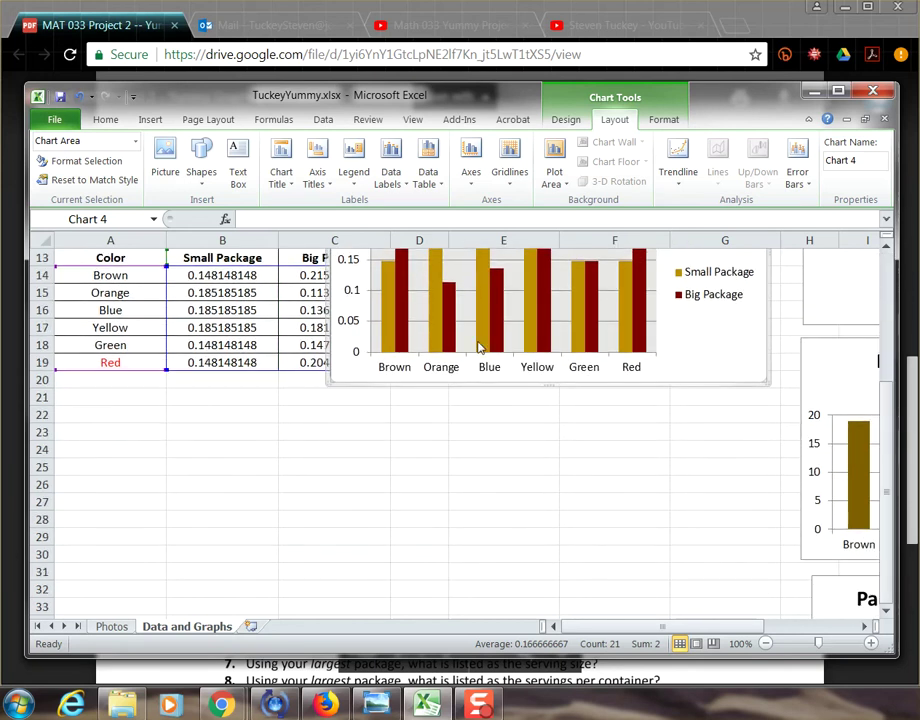
{"action": "scroll", "coordinate": [386, 391], "scroll_direction": "up", "scroll_amount": 1}
{"action": "left_click_drag", "start_coordinate": [723, 419], "coordinate": [731, 560]}
{"action": "scroll", "coordinate": [596, 476], "scroll_direction": "up", "scroll_amount": 2}
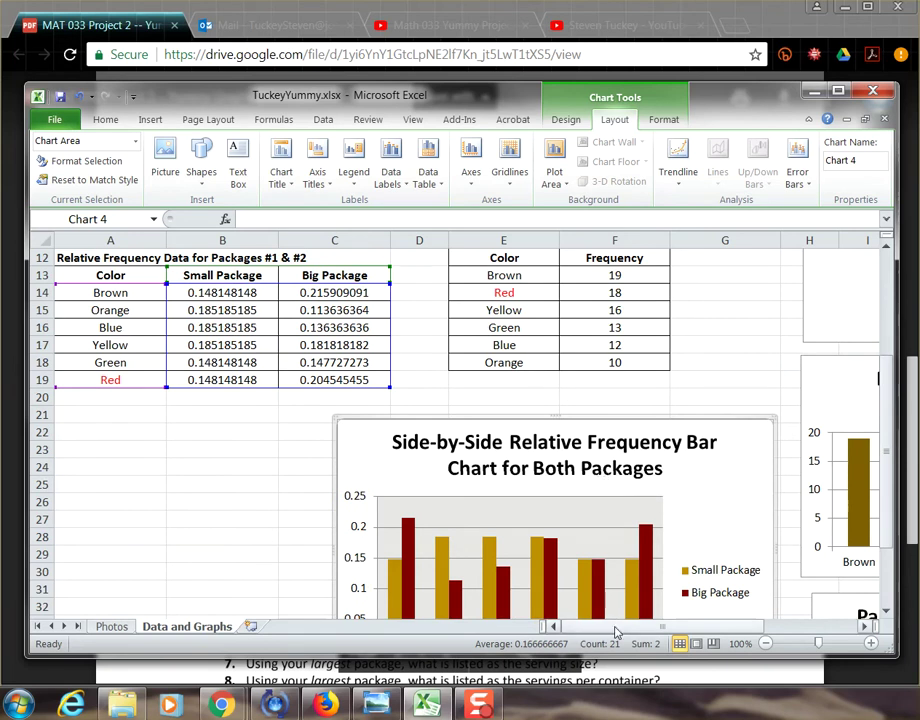
{"action": "left_click_drag", "start_coordinate": [590, 627], "coordinate": [663, 637]}
{"action": "scroll", "coordinate": [442, 400], "scroll_direction": "down", "scroll_amount": 5}
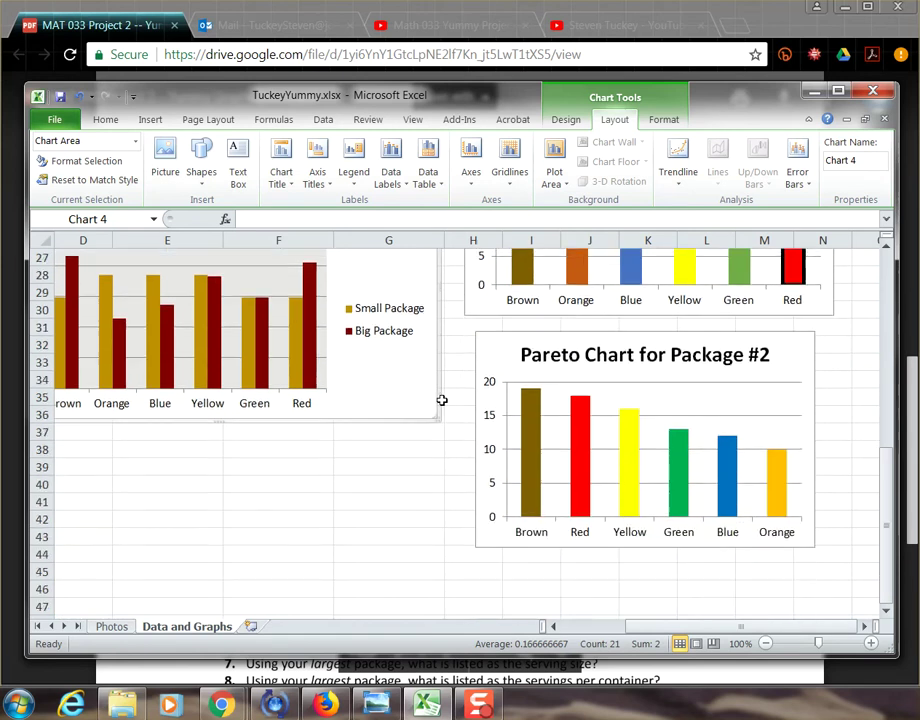
{"action": "scroll", "coordinate": [442, 400], "scroll_direction": "up", "scroll_amount": 4}
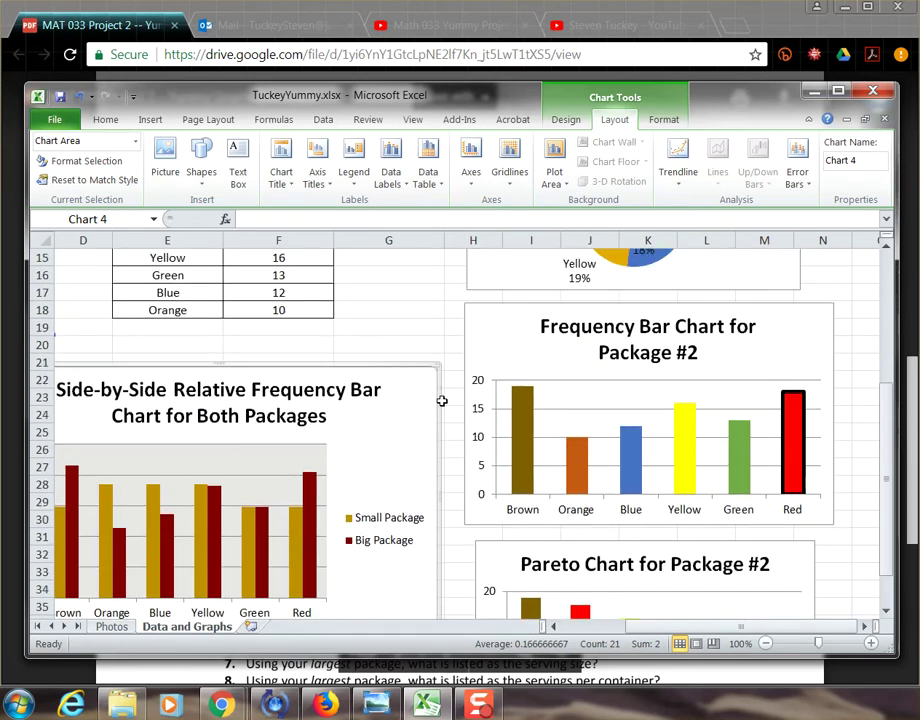
{"action": "scroll", "coordinate": [442, 400], "scroll_direction": "up", "scroll_amount": 5}
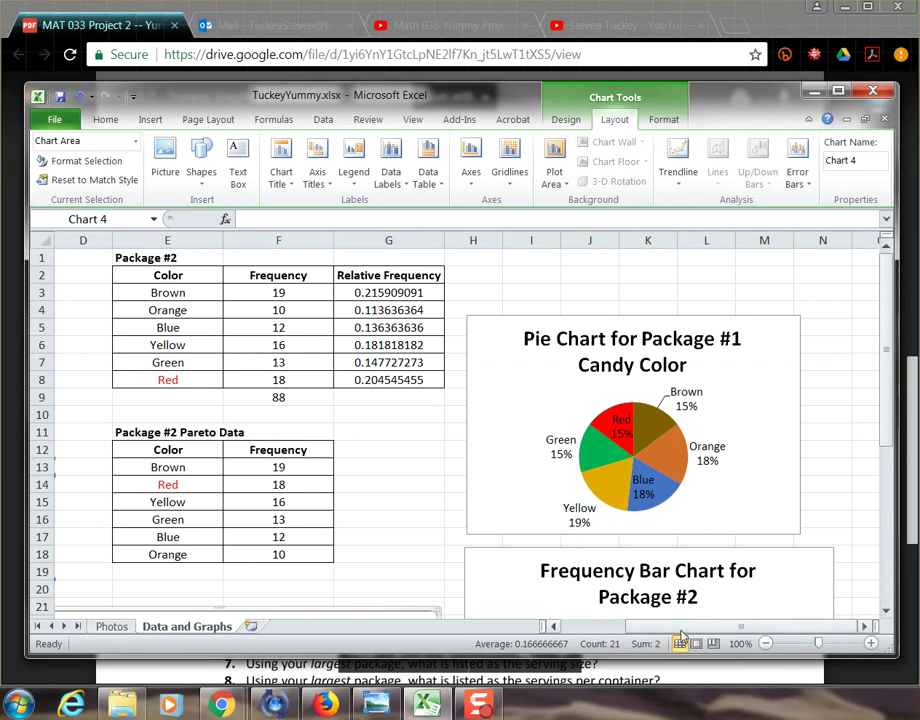
{"action": "left_click_drag", "start_coordinate": [676, 621], "coordinate": [589, 612]}
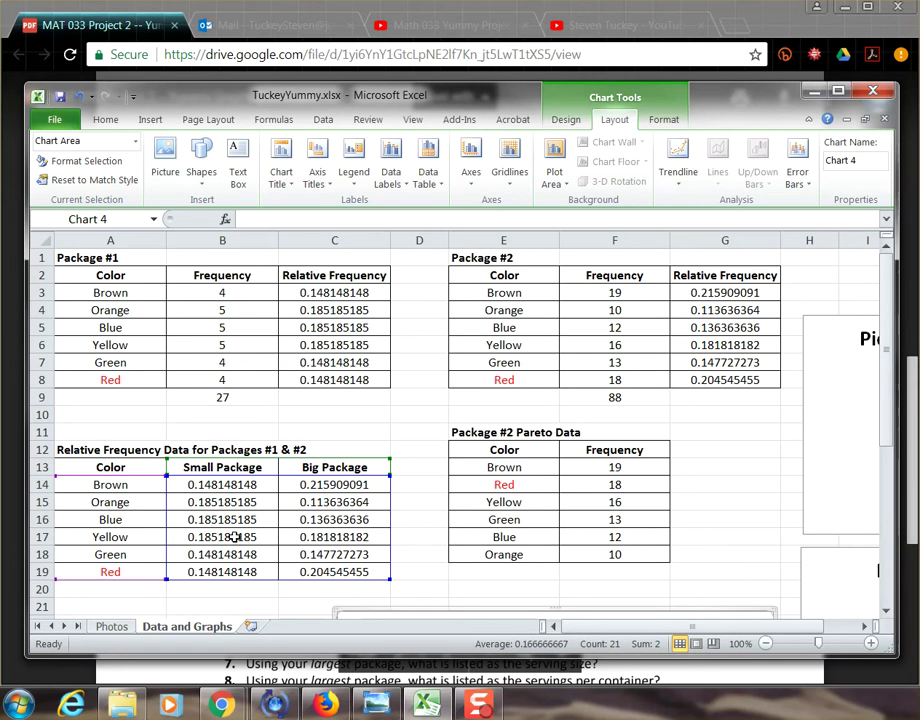
{"action": "scroll", "coordinate": [418, 491], "scroll_direction": "down", "scroll_amount": 4}
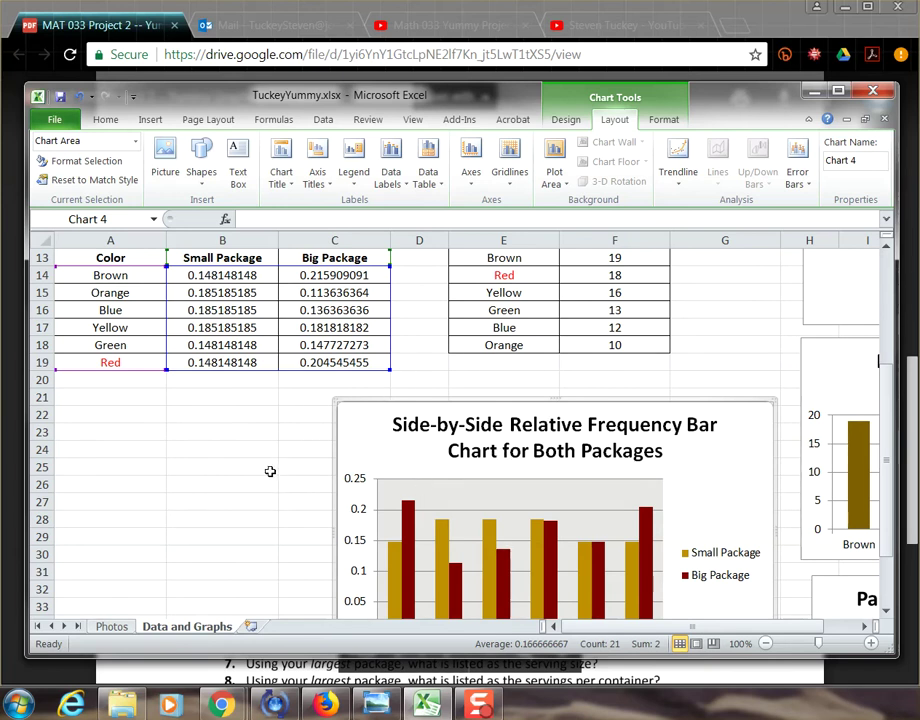
{"action": "scroll", "coordinate": [272, 471], "scroll_direction": "up", "scroll_amount": 4}
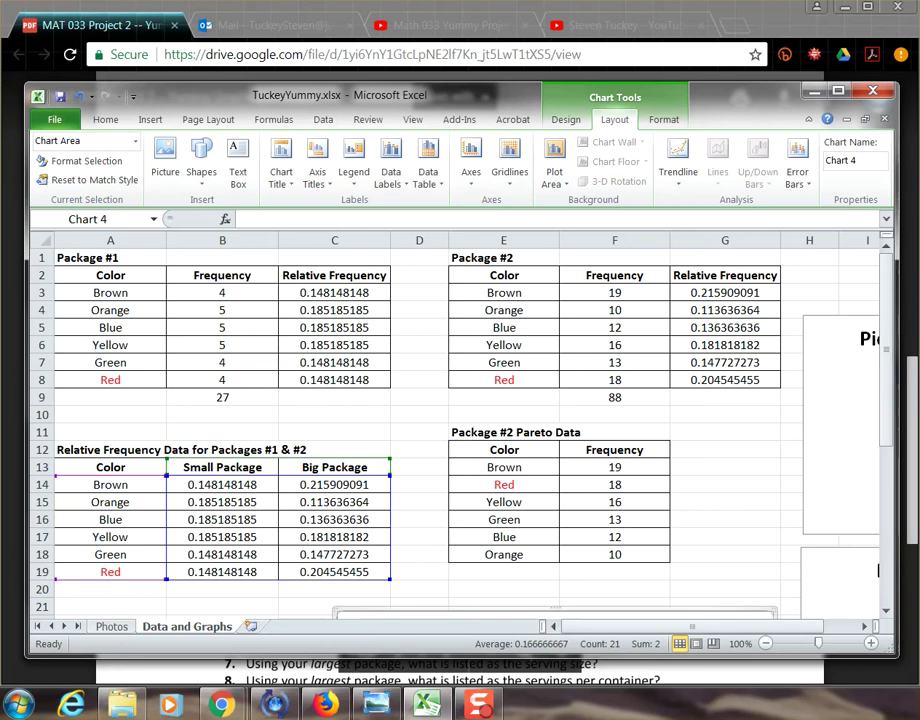
Step: Scroll the project PDF to page 2's Step 4: Analysis and Conclusions questions
{"action": "left_click", "coordinate": [117, 27]}
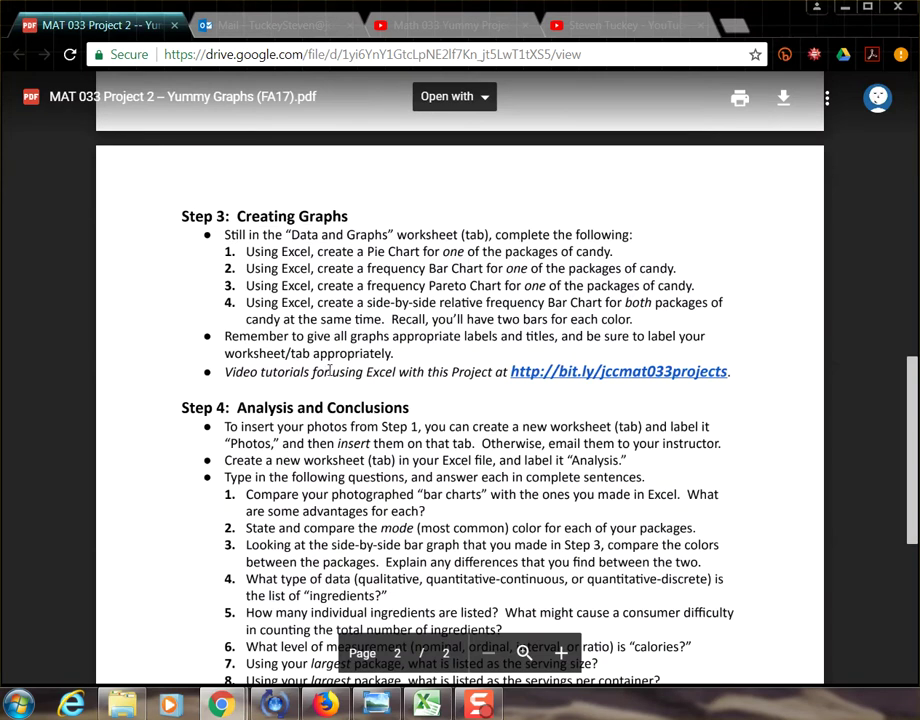
{"action": "left_click", "coordinate": [421, 706]}
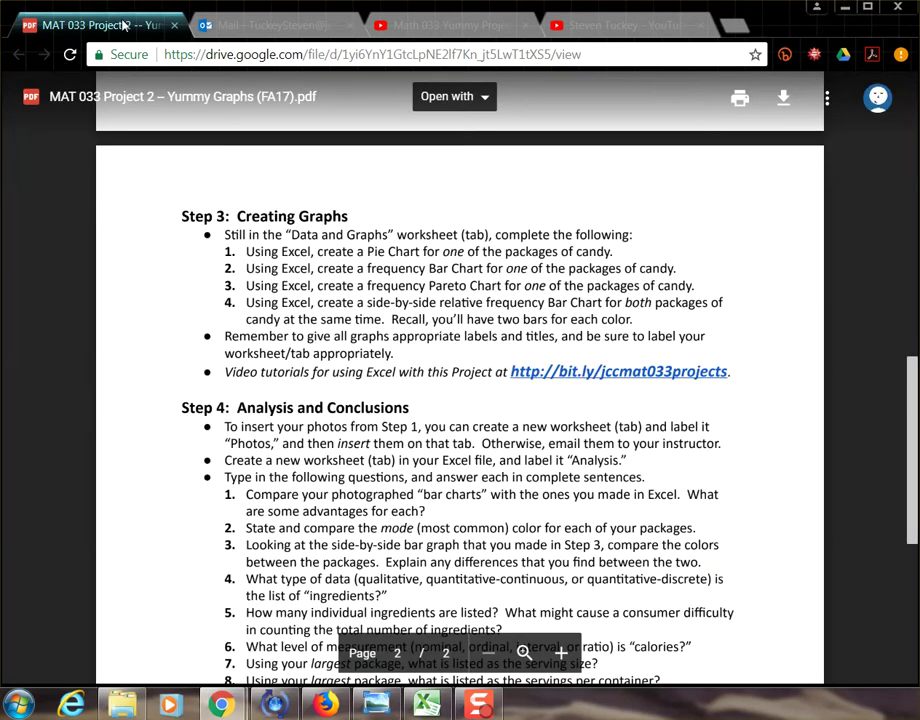
{"action": "left_click", "coordinate": [100, 24]}
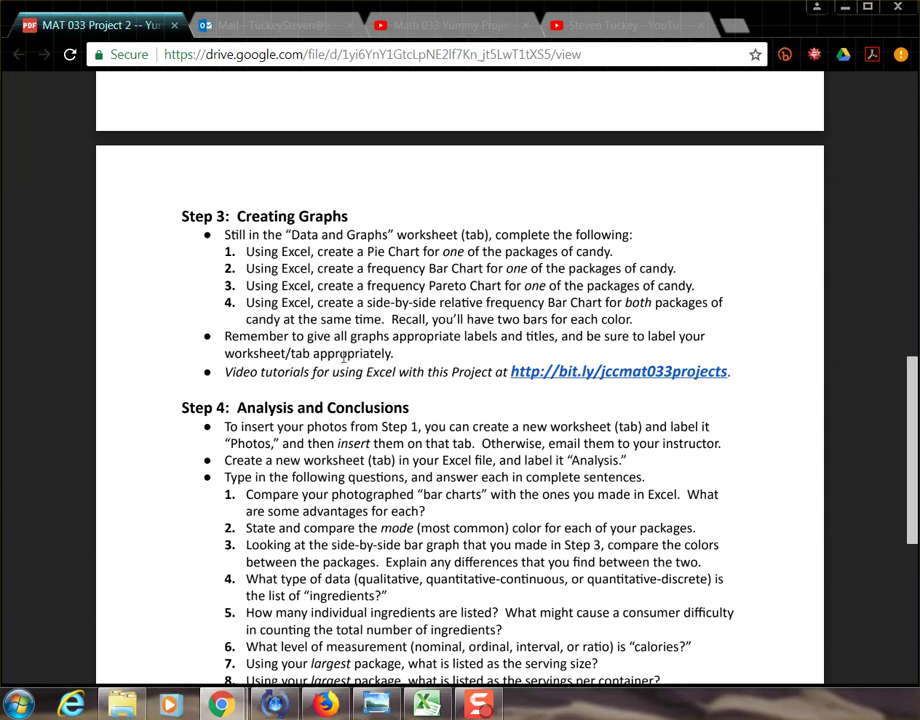
{"action": "scroll", "coordinate": [311, 400], "scroll_direction": "down", "scroll_amount": 5}
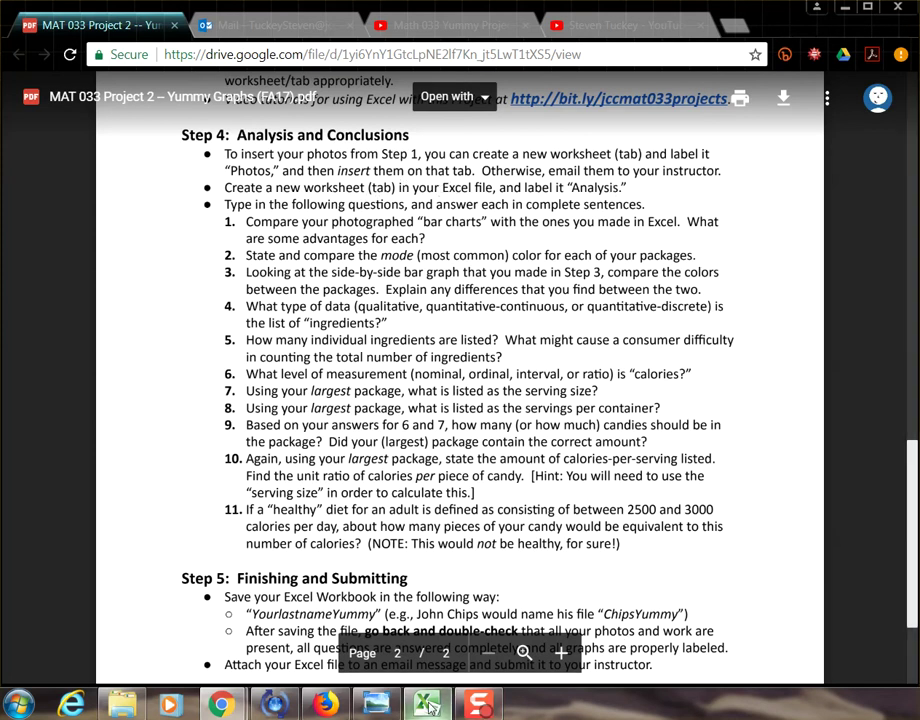
Step: Insert a new worksheet, rename it 'Analysis', and return to the instructions PDF
{"action": "left_click", "coordinate": [385, 655]}
{"action": "scroll", "coordinate": [280, 490], "scroll_direction": "down", "scroll_amount": 1}
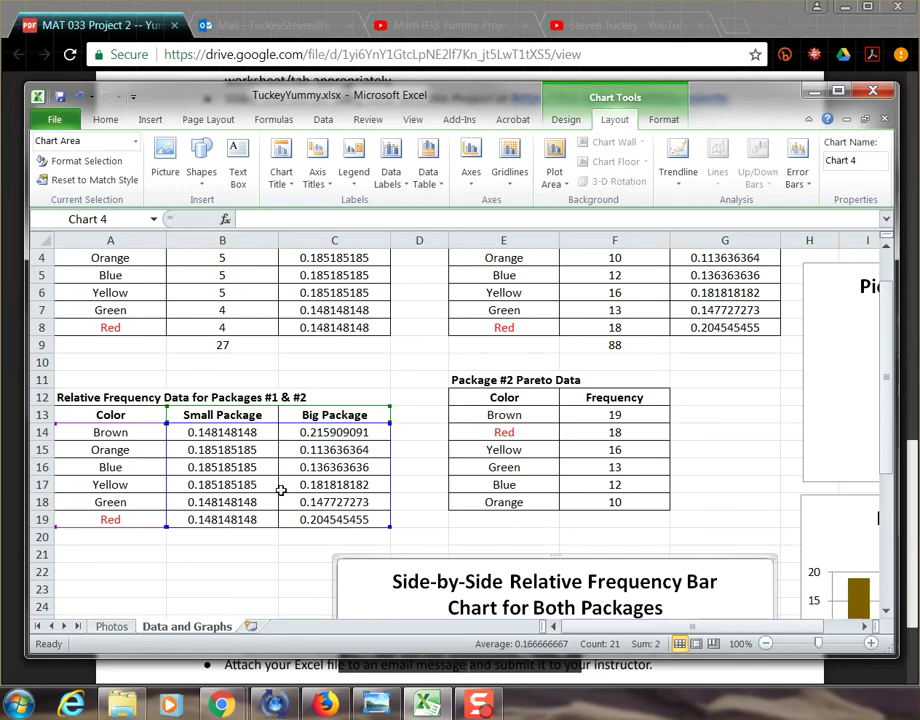
{"action": "left_click", "coordinate": [252, 627]}
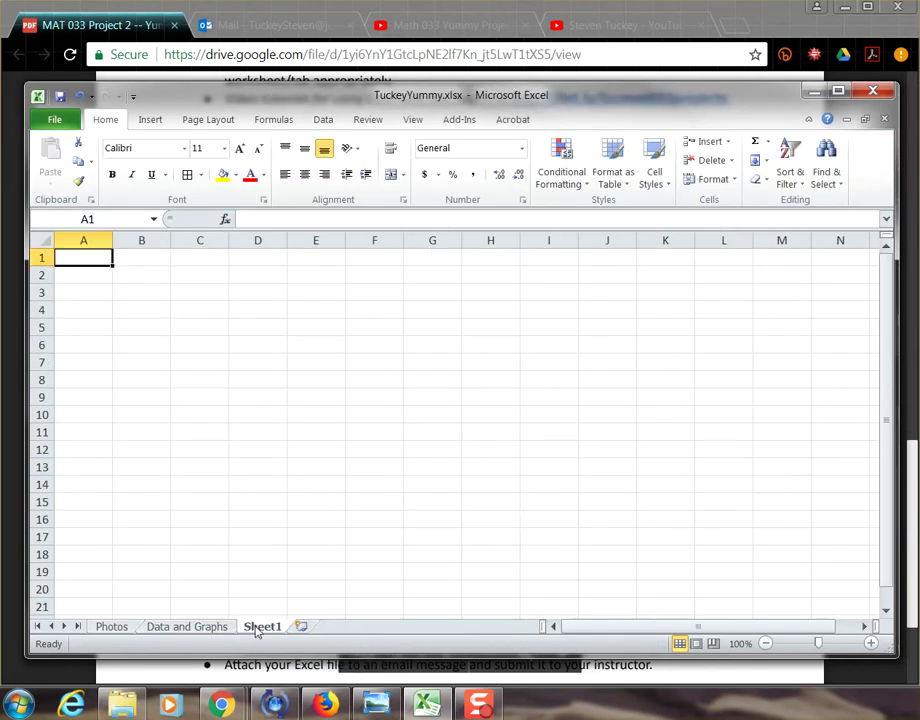
{"action": "double_click", "coordinate": [258, 627]}
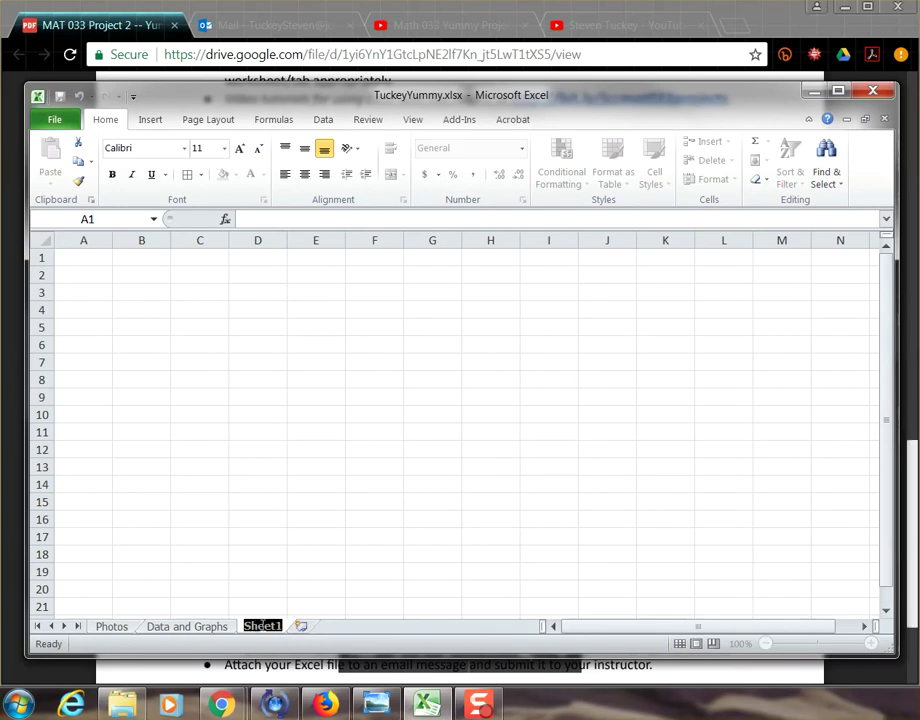
{"action": "type", "text": "Analysis"}
{"action": "key", "text": "Return"}
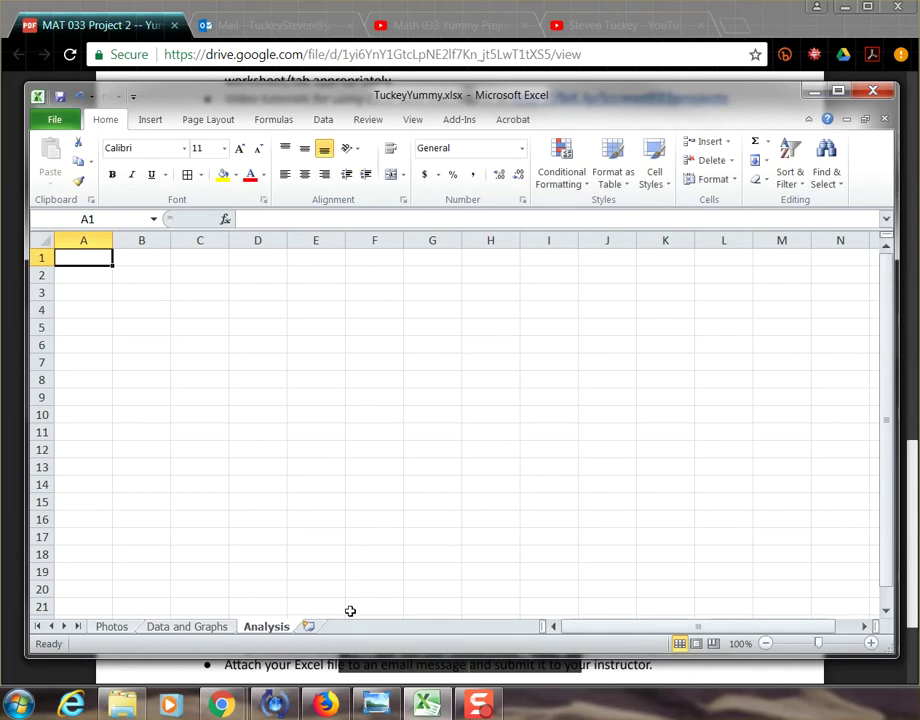
{"action": "left_click", "coordinate": [95, 22]}
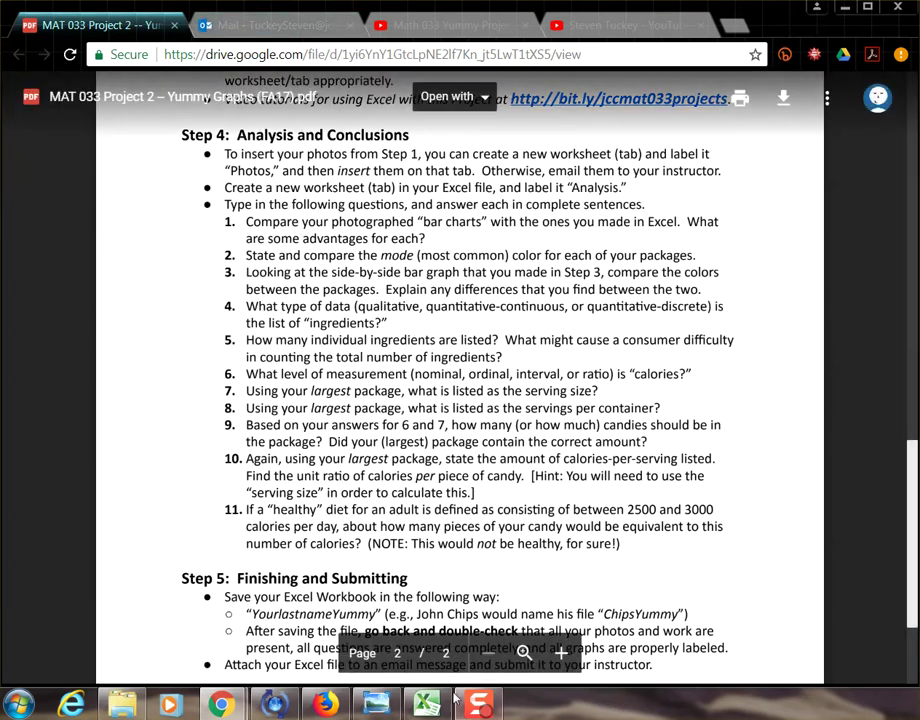
Step: Paste the eleven Step 4 questions into A1:A11 and check the first two
{"action": "key", "text": "alt+Tab"}
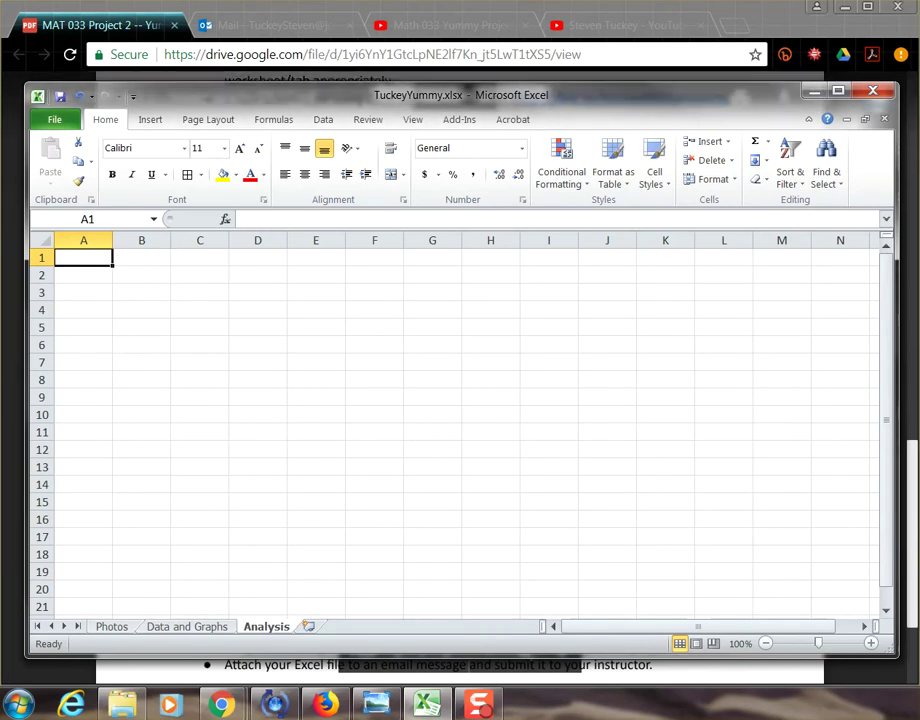
{"action": "key", "text": "ctrl+v"}
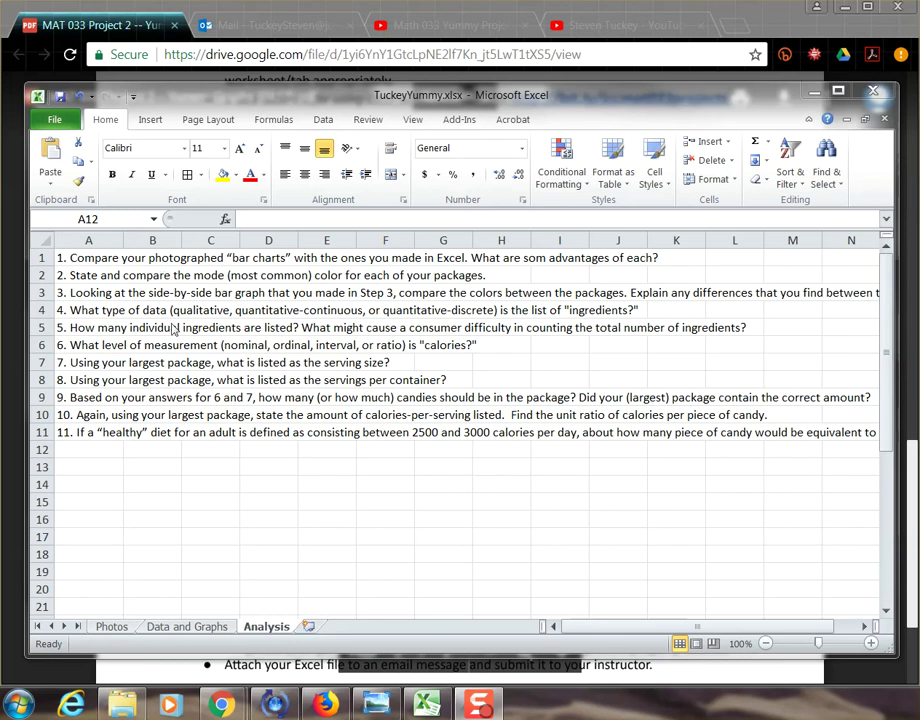
{"action": "left_click", "coordinate": [88, 260]}
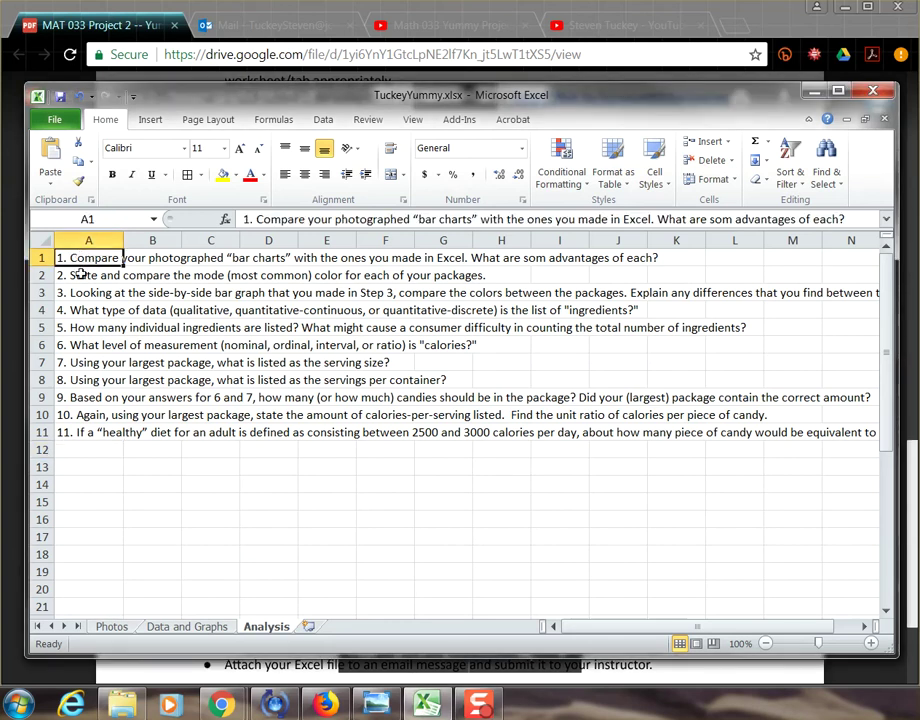
{"action": "left_click", "coordinate": [75, 276]}
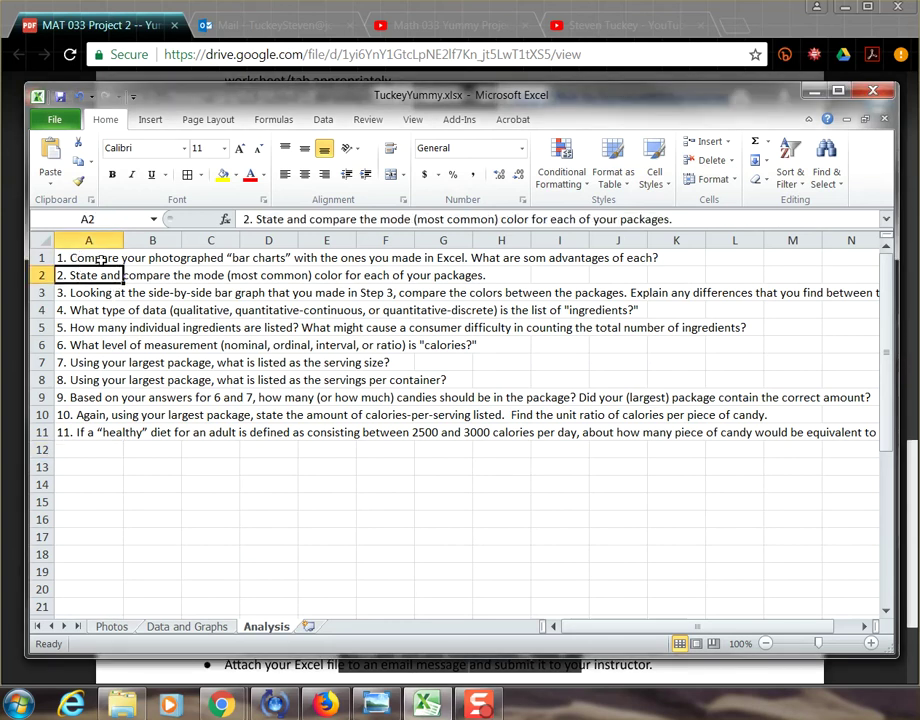
{"action": "left_click", "coordinate": [97, 259]}
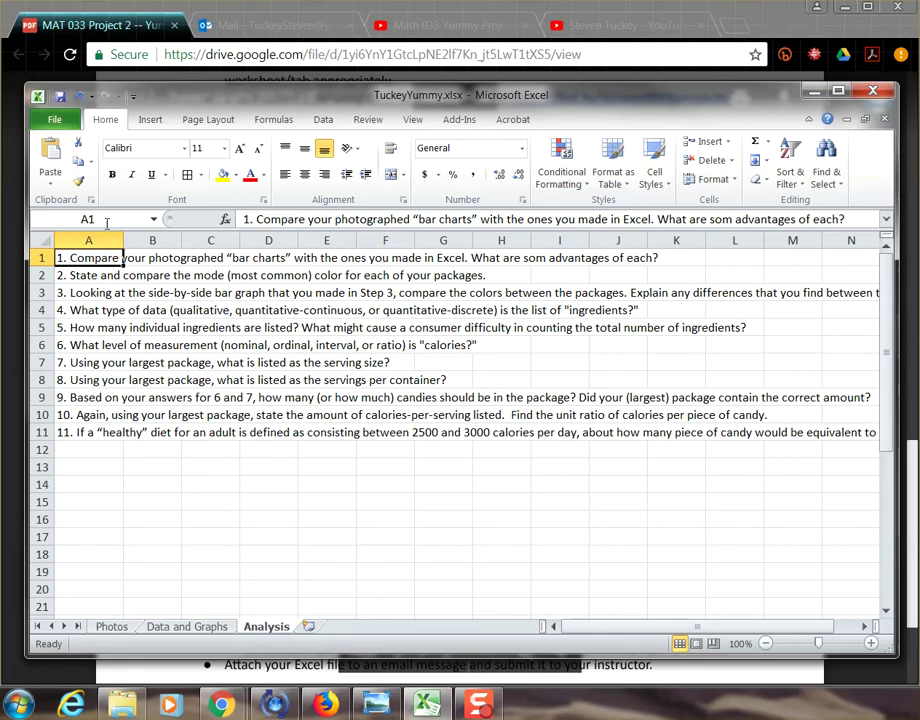
Step: Resize column A to a moderate width and select the question cells A1:A11
{"action": "left_click_drag", "start_coordinate": [123, 243], "coordinate": [665, 238]}
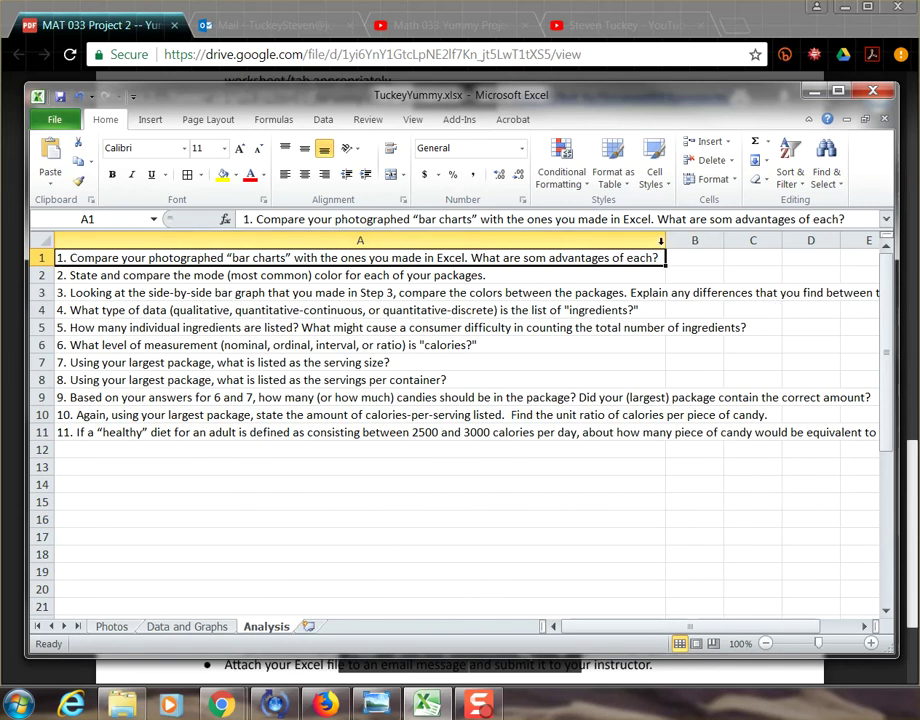
{"action": "left_click_drag", "start_coordinate": [664, 240], "coordinate": [366, 236]}
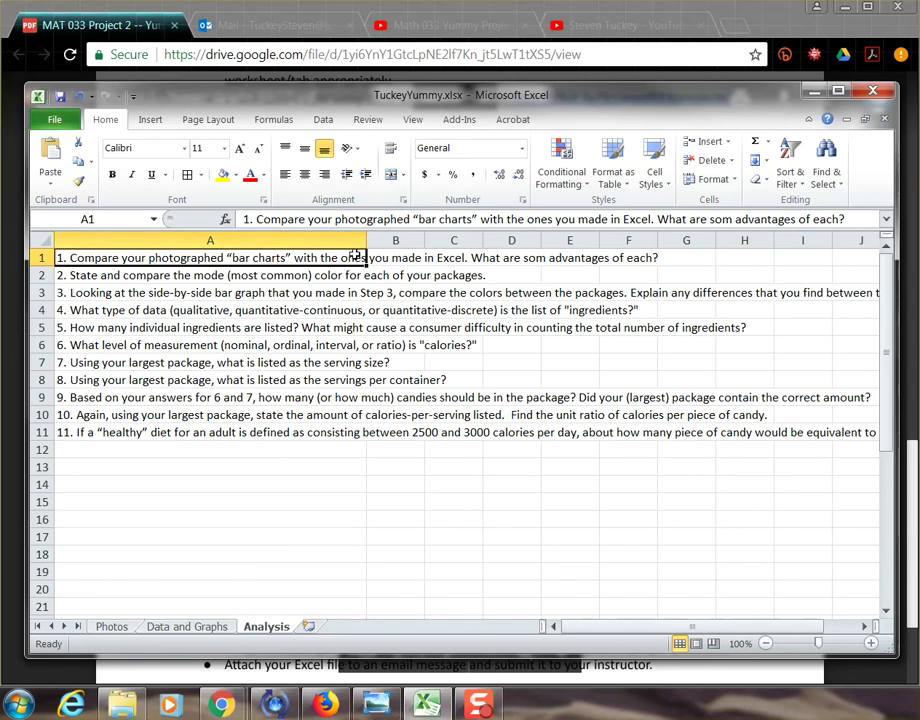
{"action": "left_click_drag", "start_coordinate": [86, 259], "coordinate": [100, 434]}
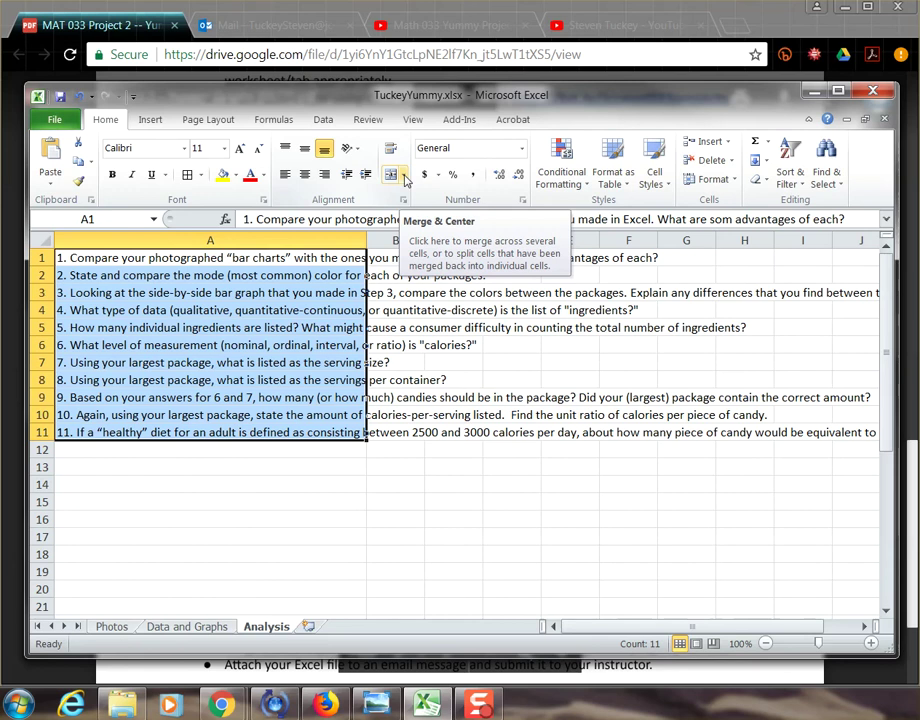
Step: Apply Wrap Text to the questions in A1:A11 so each spans several lines
{"action": "left_click", "coordinate": [405, 176]}
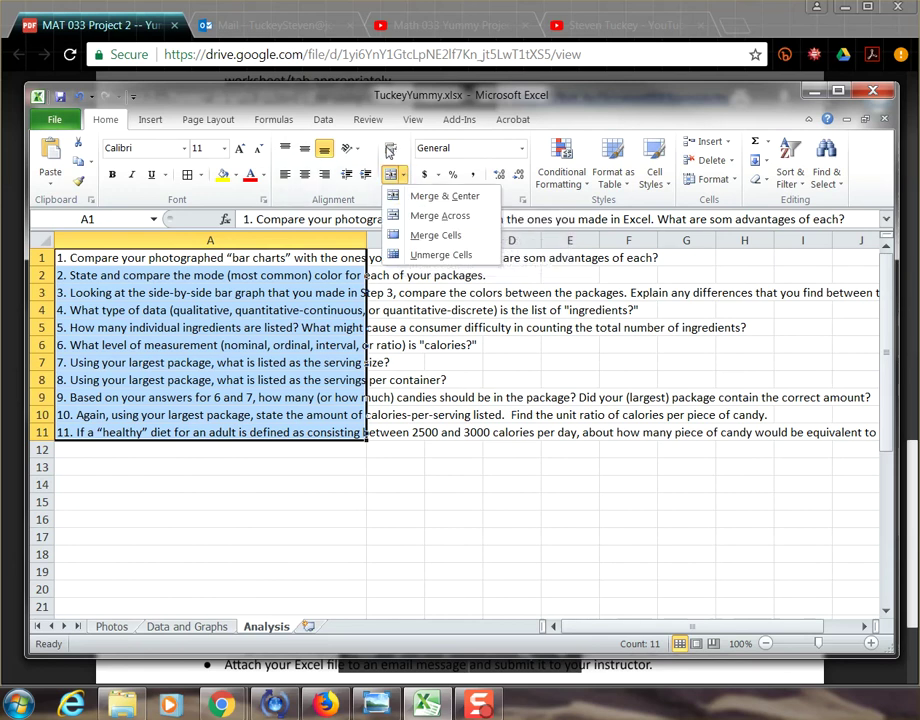
{"action": "left_click", "coordinate": [367, 202]}
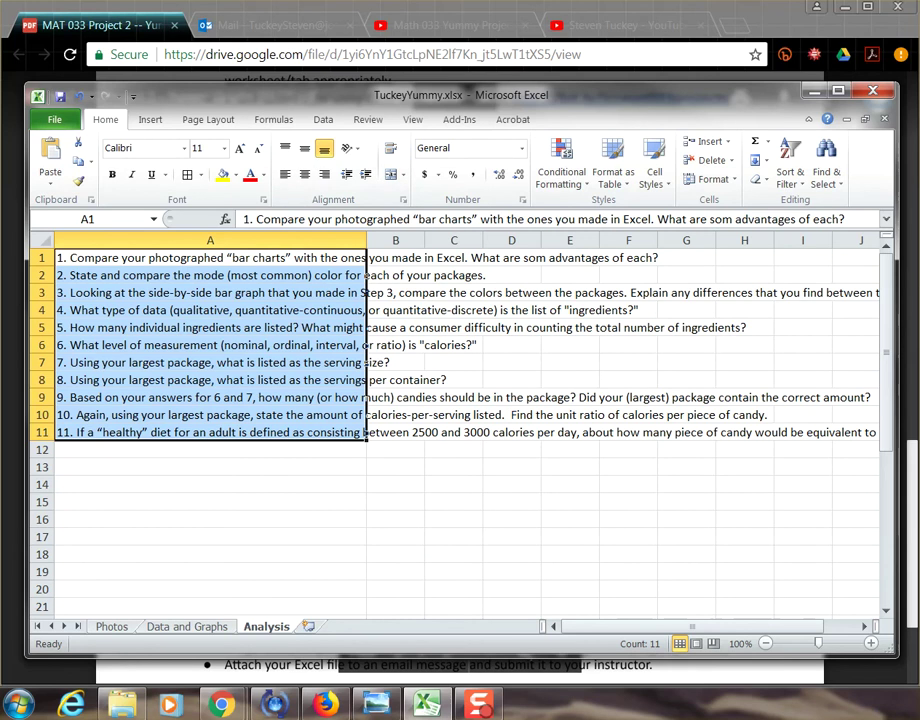
{"action": "key", "text": "alt+Tab"}
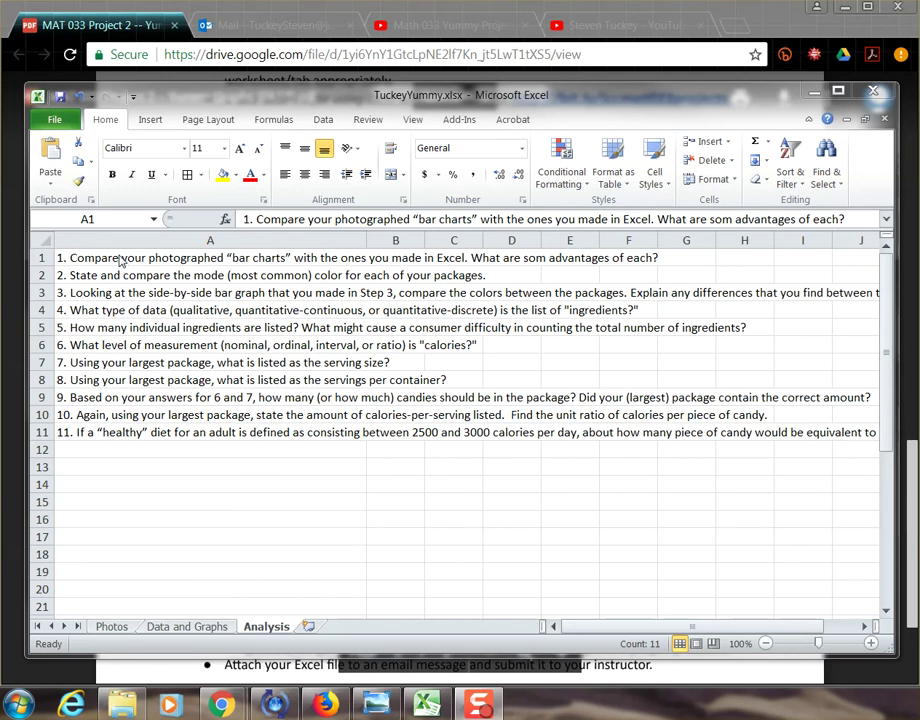
{"action": "key", "text": "alt+Tab"}
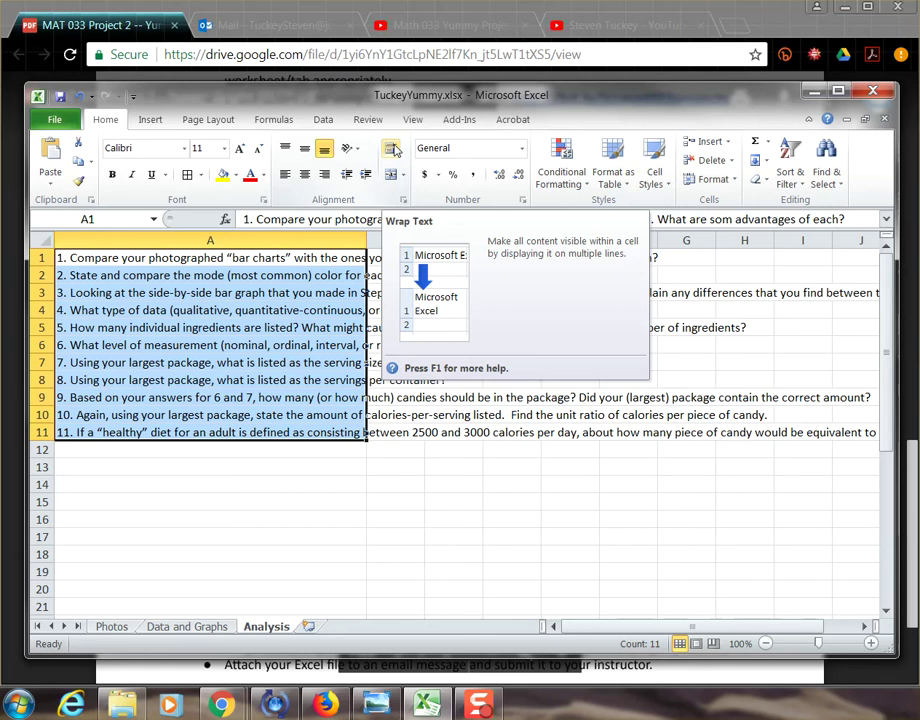
{"action": "left_click", "coordinate": [392, 148]}
{"action": "scroll", "coordinate": [427, 352], "scroll_direction": "down", "scroll_amount": 2}
{"action": "scroll", "coordinate": [427, 352], "scroll_direction": "up", "scroll_amount": 2}
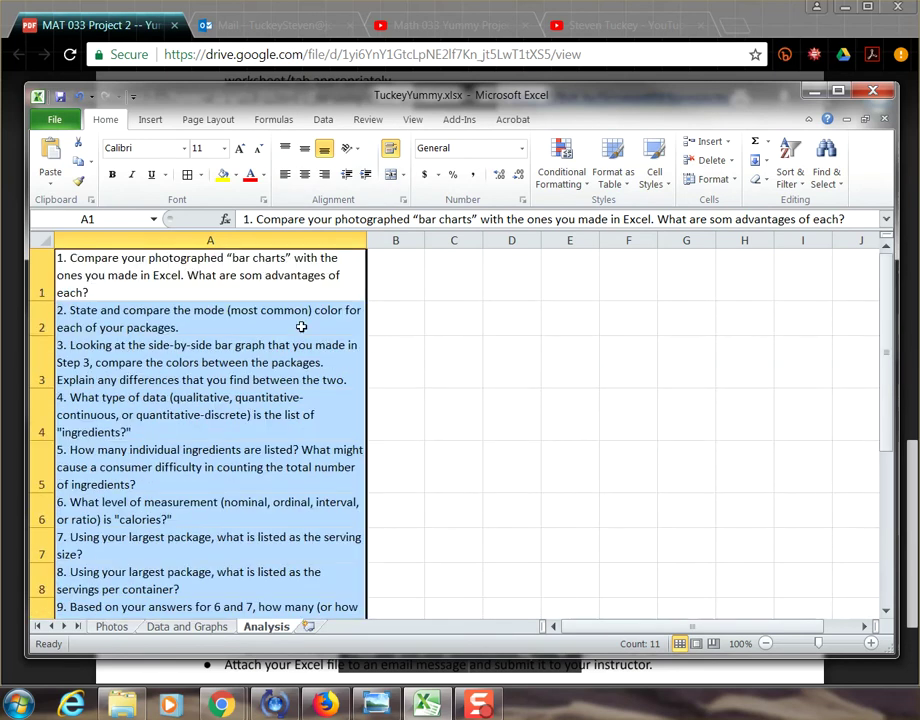
Step: Widen column A slightly so the wrapped questions use fewer lines, leaving B1 selected
{"action": "left_click", "coordinate": [142, 293]}
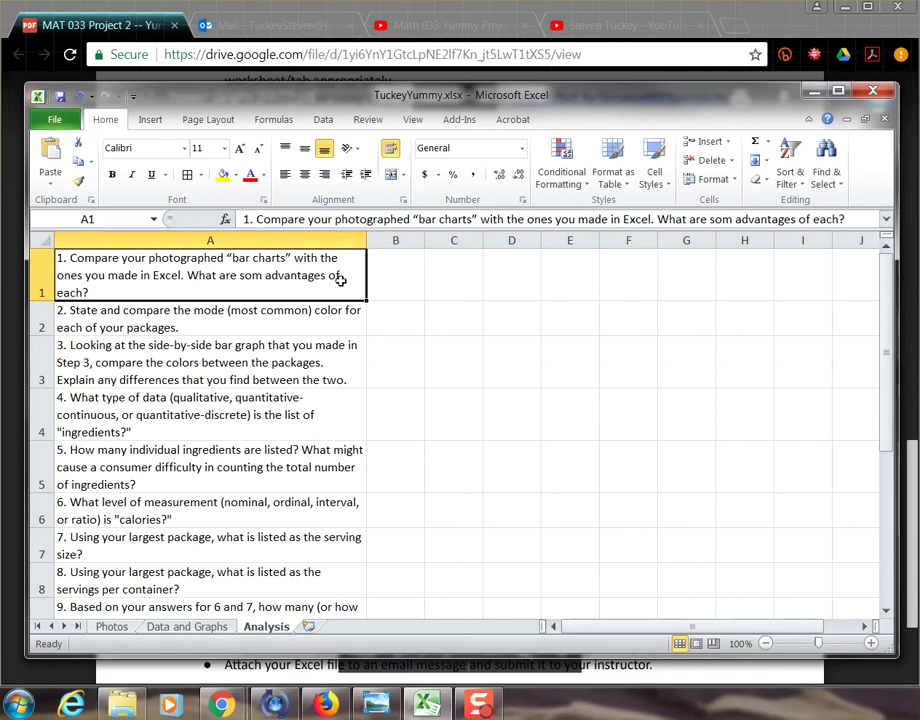
{"action": "left_click_drag", "start_coordinate": [368, 234], "coordinate": [403, 232]}
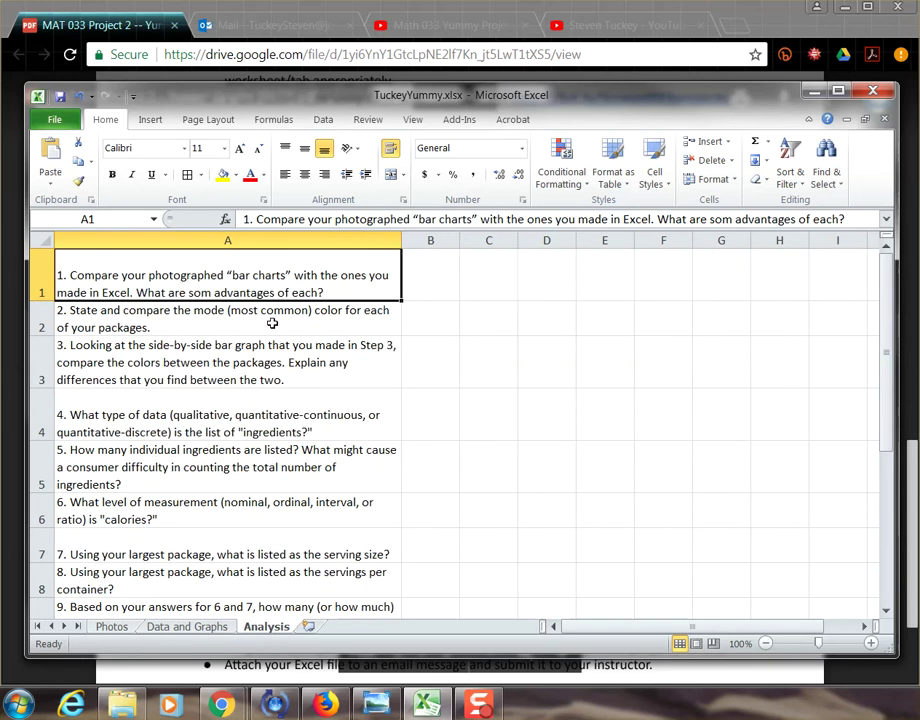
{"action": "scroll", "coordinate": [209, 325], "scroll_direction": "down", "scroll_amount": 5}
{"action": "scroll", "coordinate": [209, 327], "scroll_direction": "up", "scroll_amount": 3}
{"action": "scroll", "coordinate": [209, 327], "scroll_direction": "up", "scroll_amount": 2}
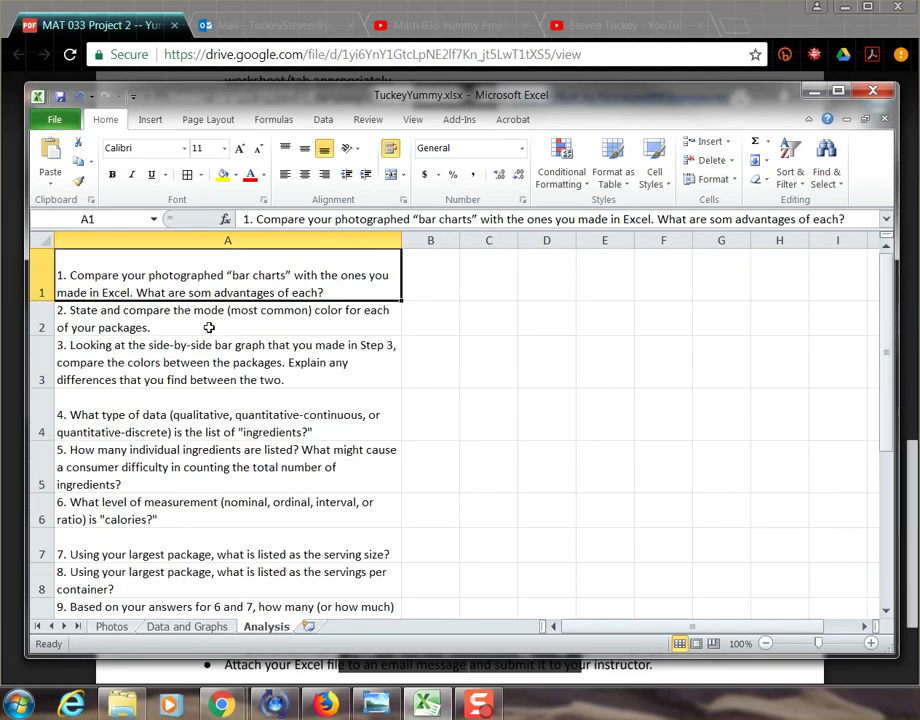
{"action": "left_click", "coordinate": [450, 270]}
{"action": "left_click", "coordinate": [477, 268]}
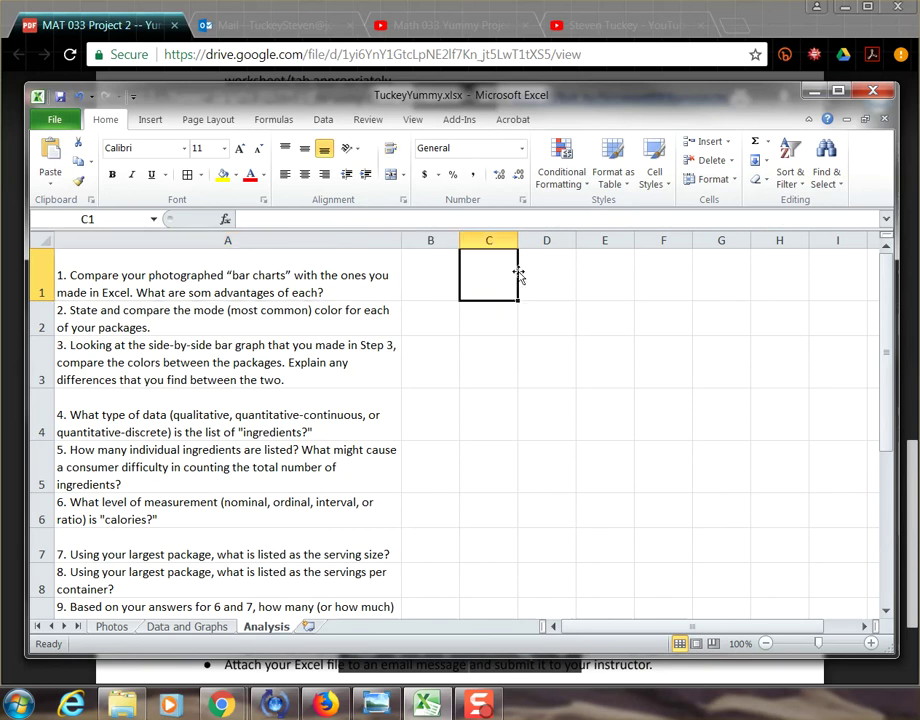
{"action": "left_click", "coordinate": [451, 265]}
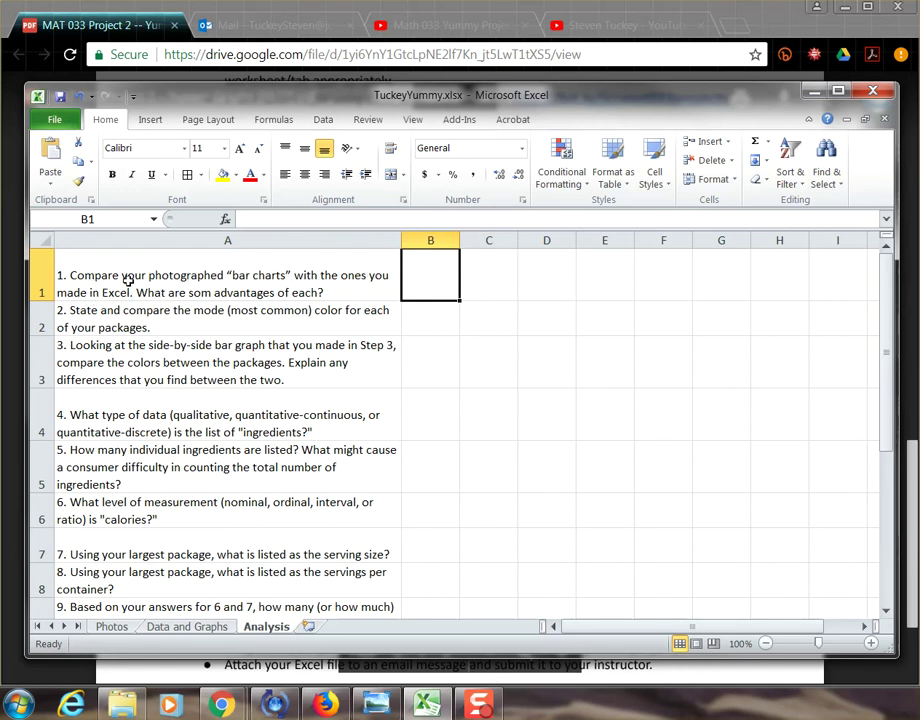
Step: Correct 'som' to 'some' in question 1 in cell A1
{"action": "double_click", "coordinate": [210, 293]}
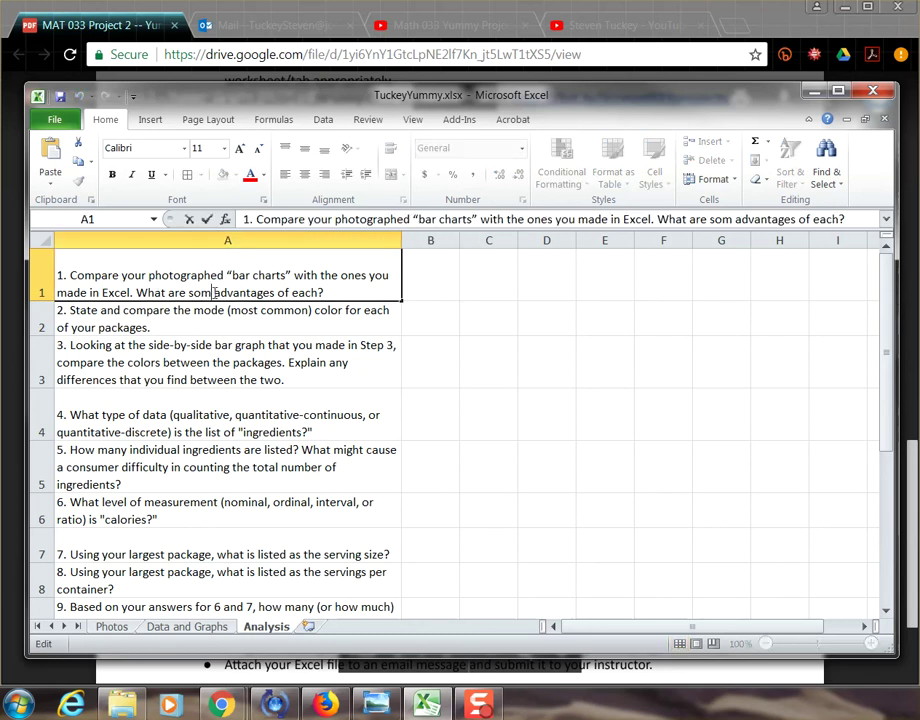
{"action": "type", "text": "e"}
{"action": "left_click", "coordinate": [428, 287]}
{"action": "left_click", "coordinate": [480, 268]}
{"action": "left_click", "coordinate": [451, 262]}
Step: Make the question text in A1:A11 blue
{"action": "left_click_drag", "start_coordinate": [360, 263], "coordinate": [313, 562]}
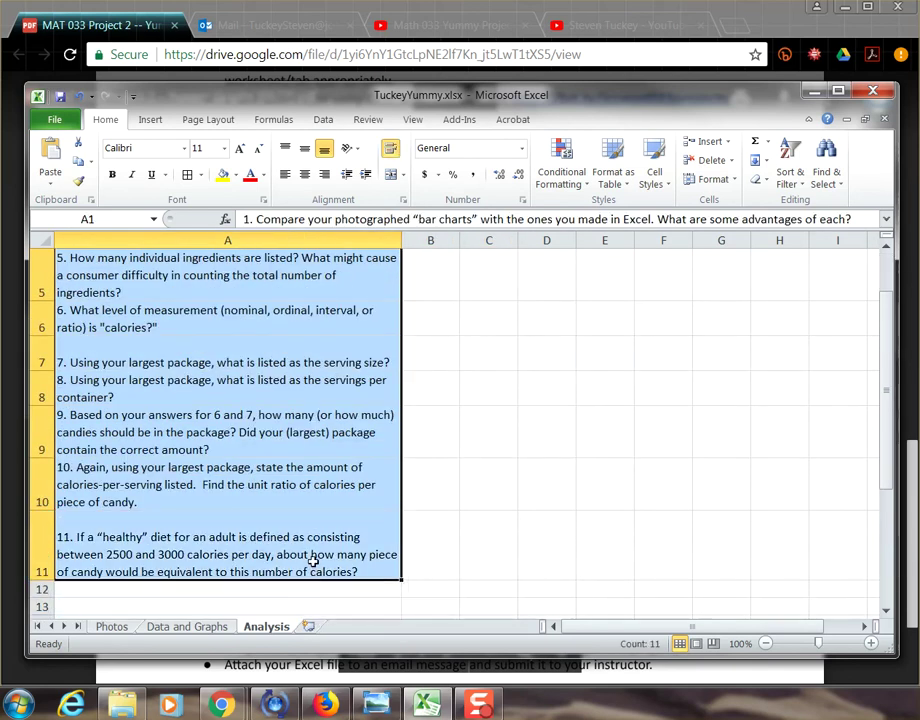
{"action": "left_click", "coordinate": [264, 174]}
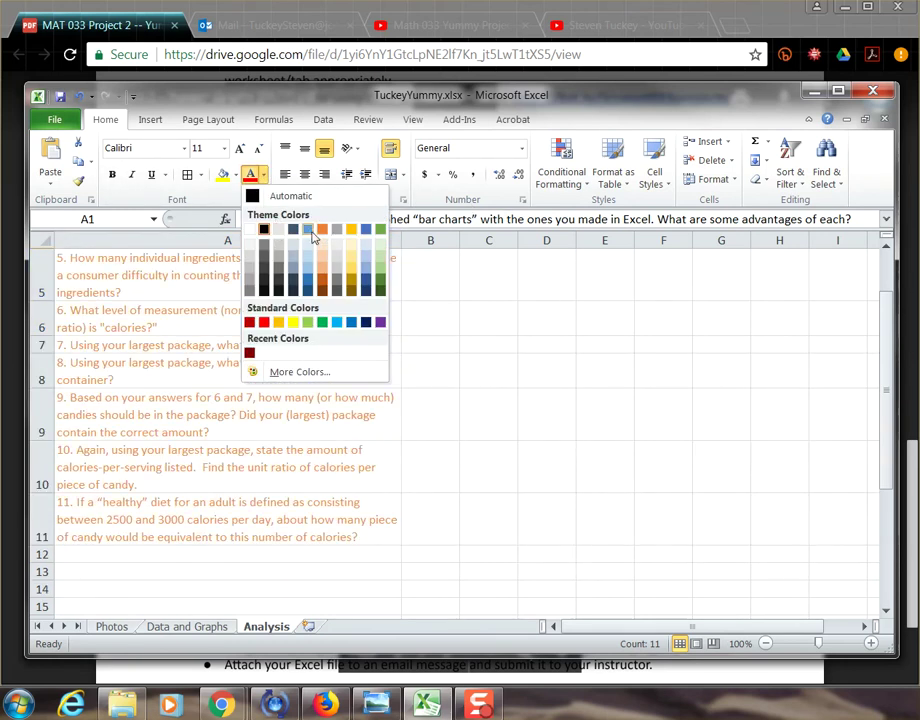
{"action": "left_click", "coordinate": [366, 230]}
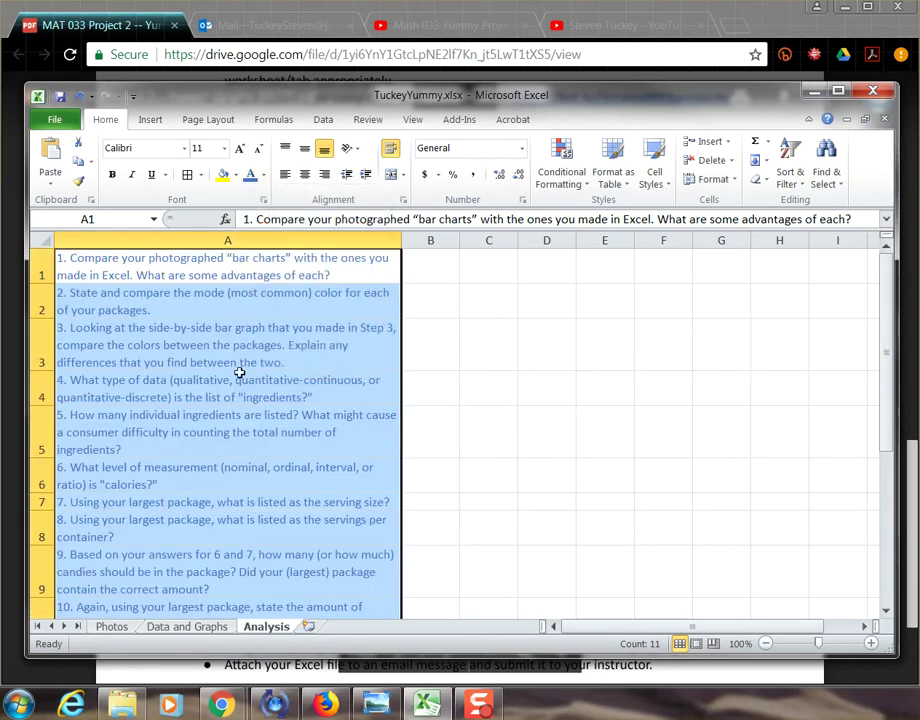
{"action": "left_click", "coordinate": [264, 174]}
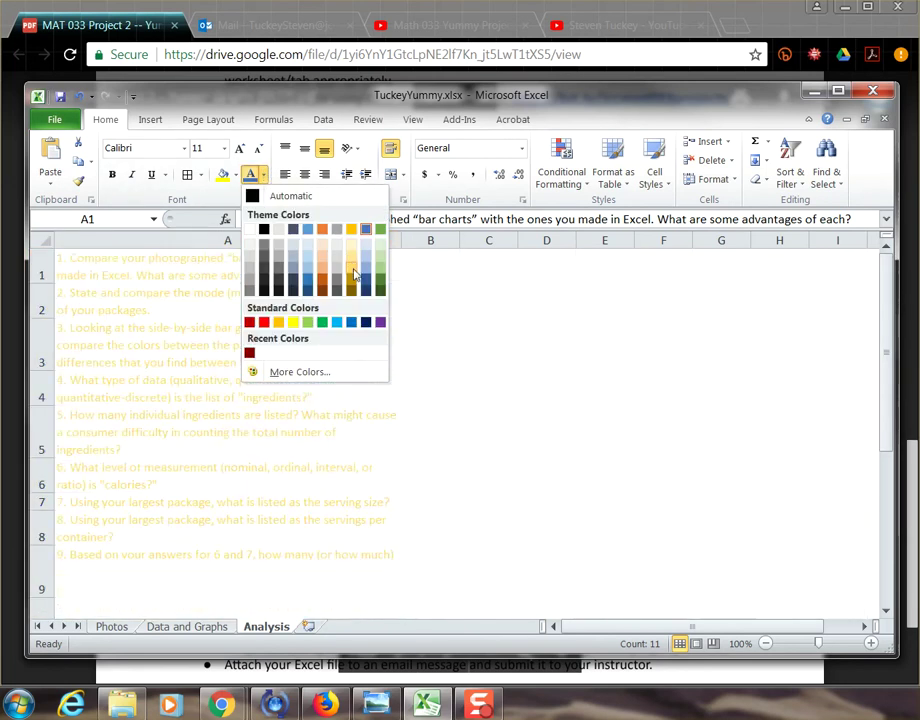
{"action": "left_click", "coordinate": [366, 324]}
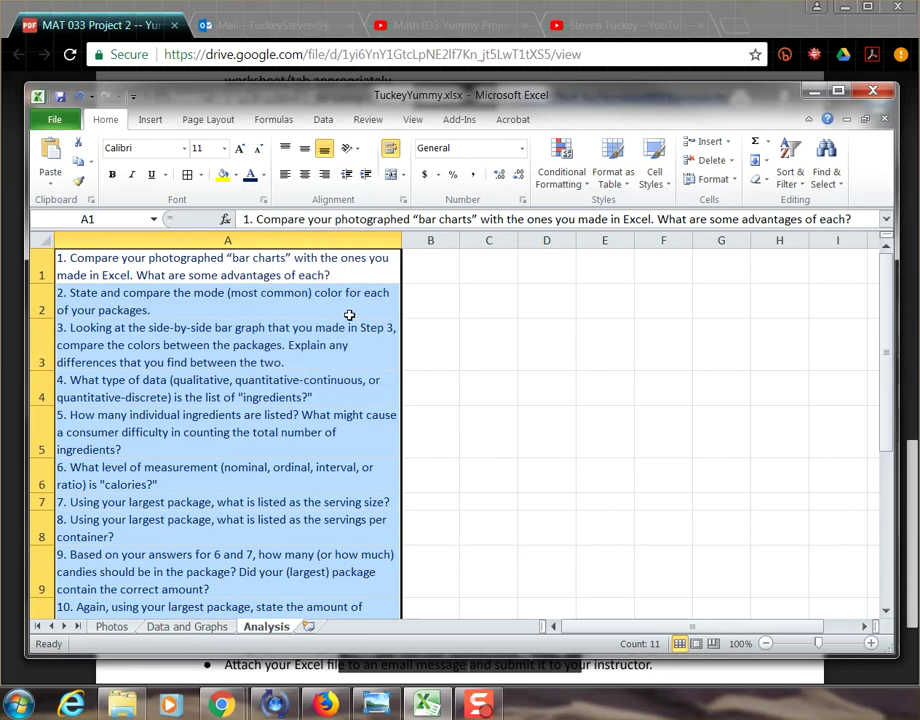
{"action": "left_click", "coordinate": [426, 261]}
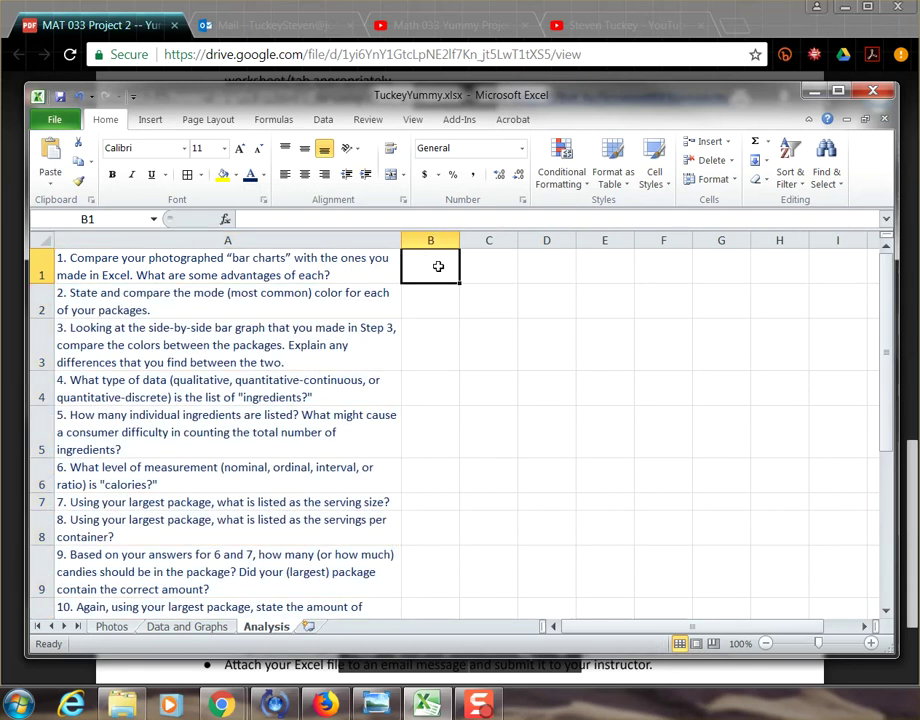
Step: Set the font colour of answer cells B1:B11 to red
{"action": "left_click_drag", "start_coordinate": [437, 270], "coordinate": [430, 551]}
{"action": "left_click", "coordinate": [262, 175]}
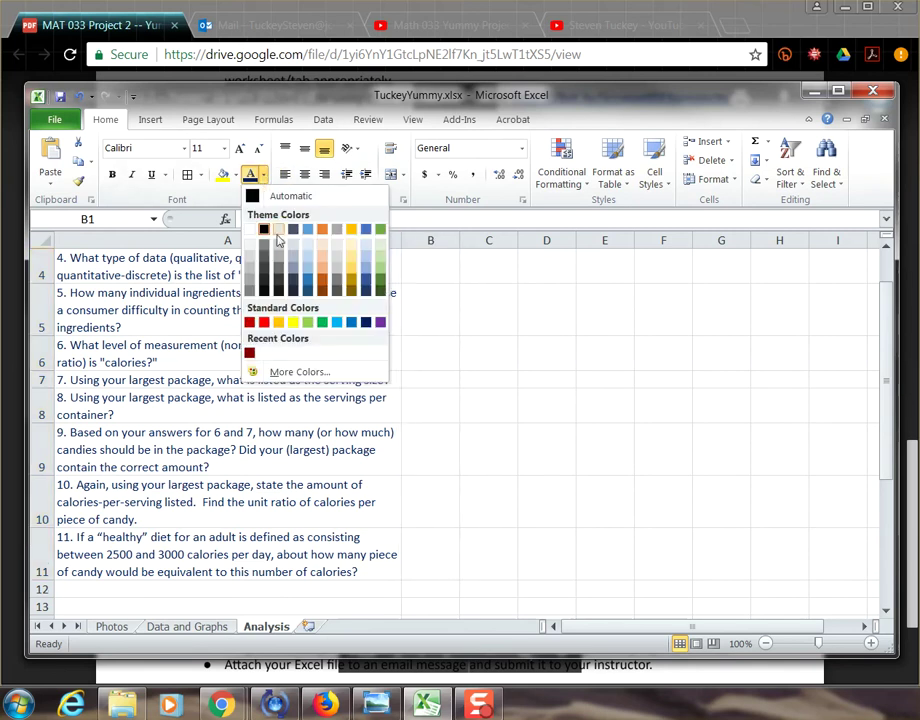
{"action": "left_click", "coordinate": [265, 322]}
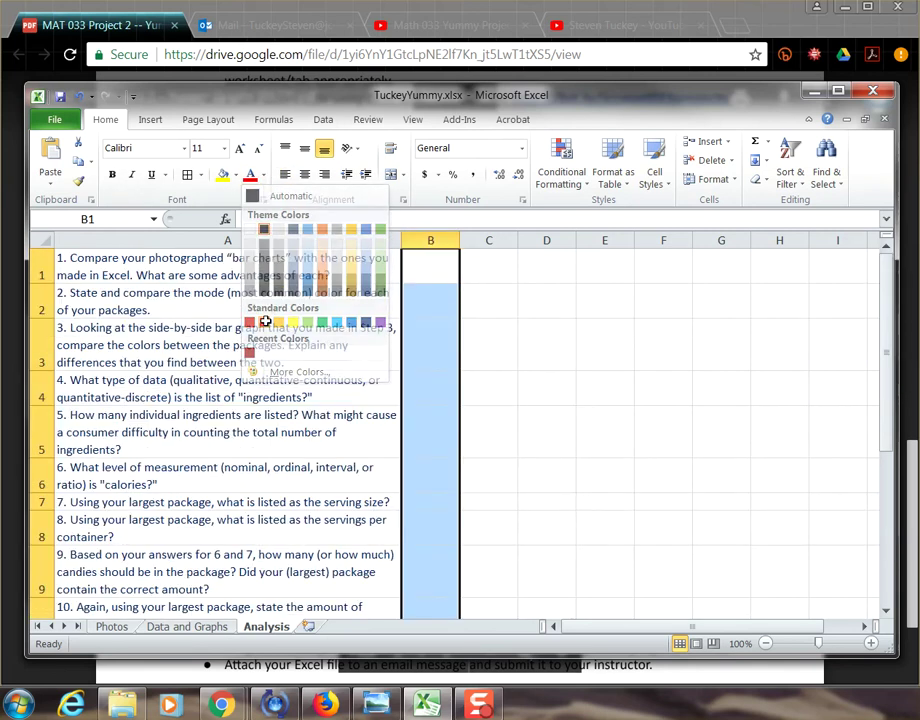
Step: Type the first answer 'I think the' into cell B1
{"action": "left_click", "coordinate": [445, 271]}
{"action": "scroll", "coordinate": [507, 343], "scroll_direction": "down", "scroll_amount": 1}
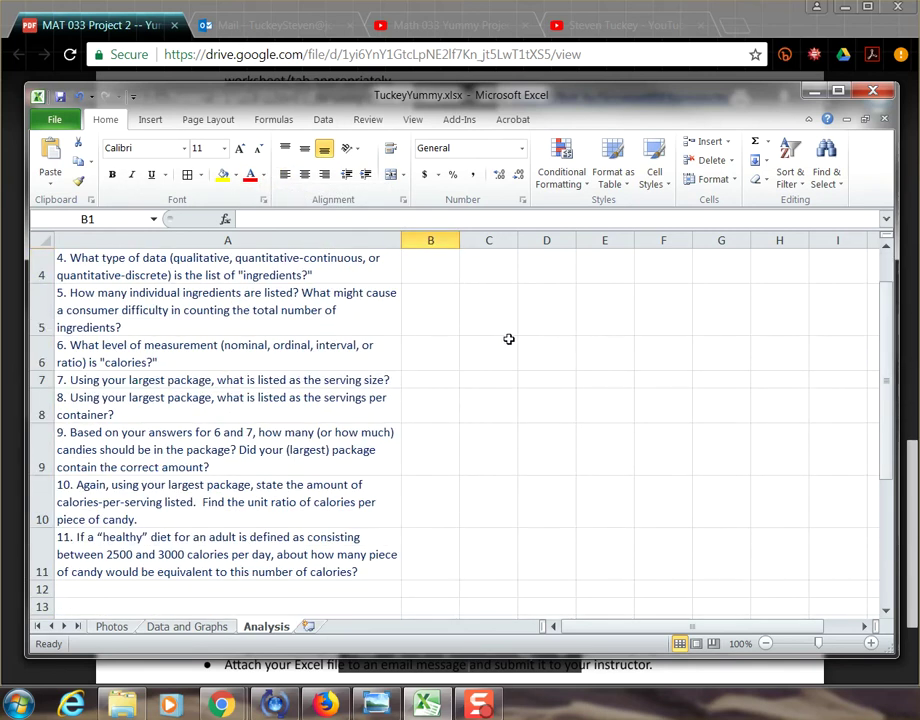
{"action": "scroll", "coordinate": [508, 339], "scroll_direction": "up", "scroll_amount": 1}
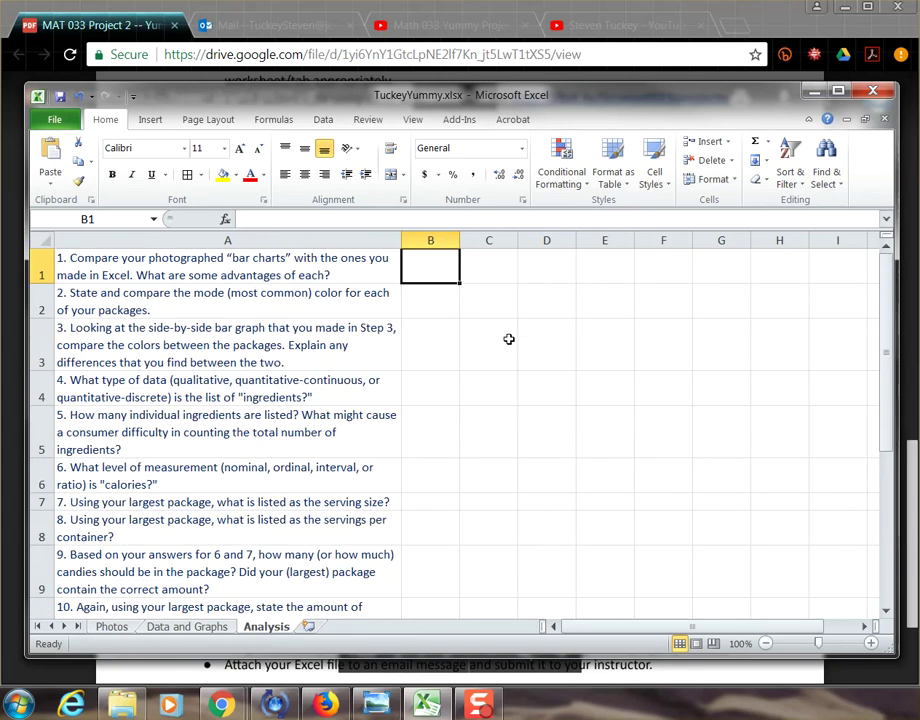
{"action": "type", "text": "I think the cells..."}
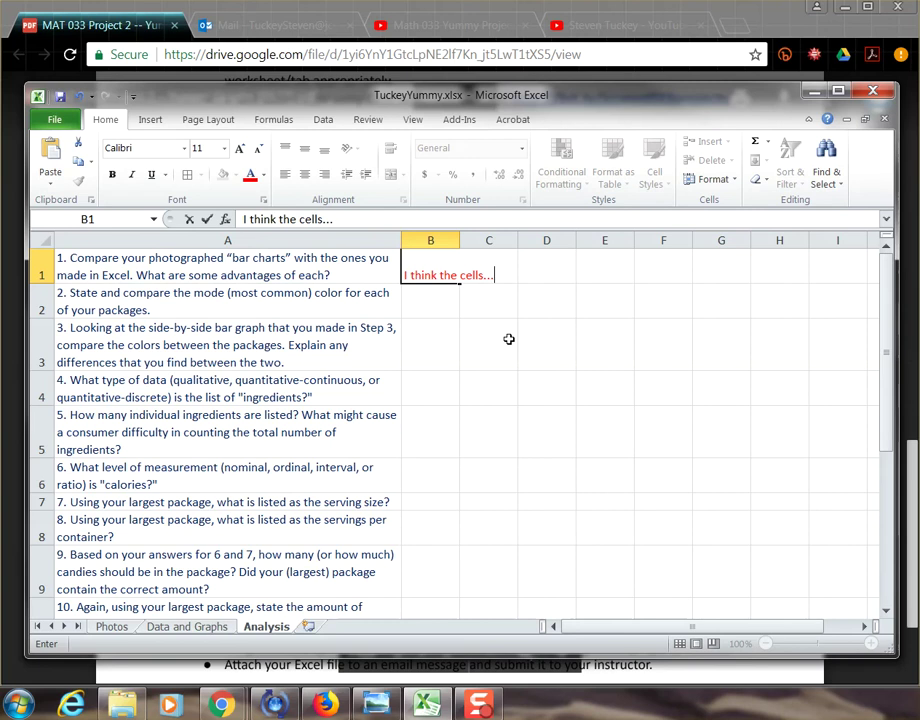
{"action": "key", "text": "Return"}
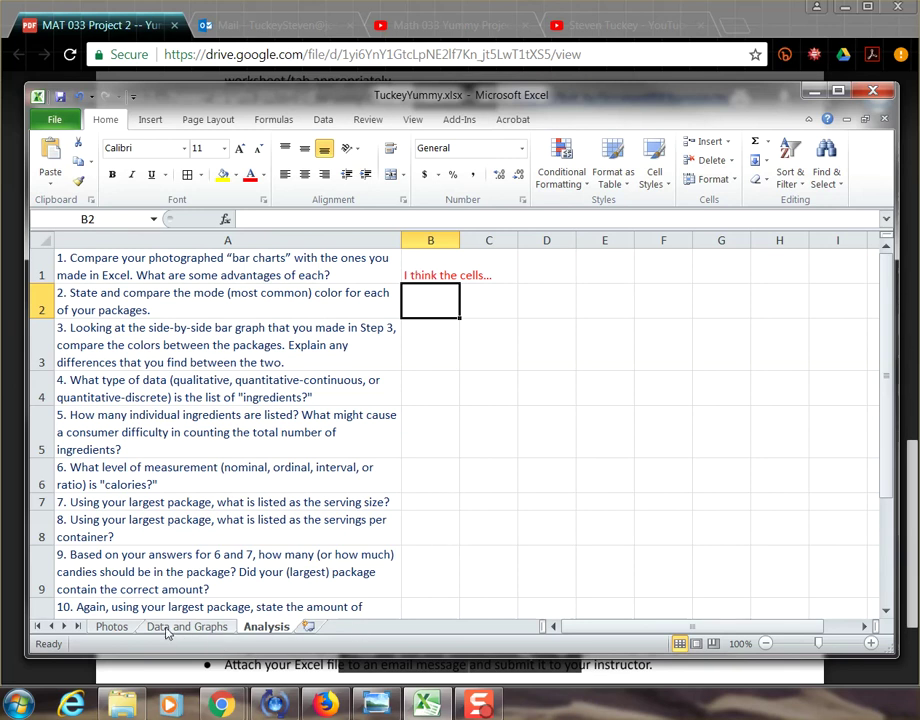
{"action": "left_click", "coordinate": [116, 627]}
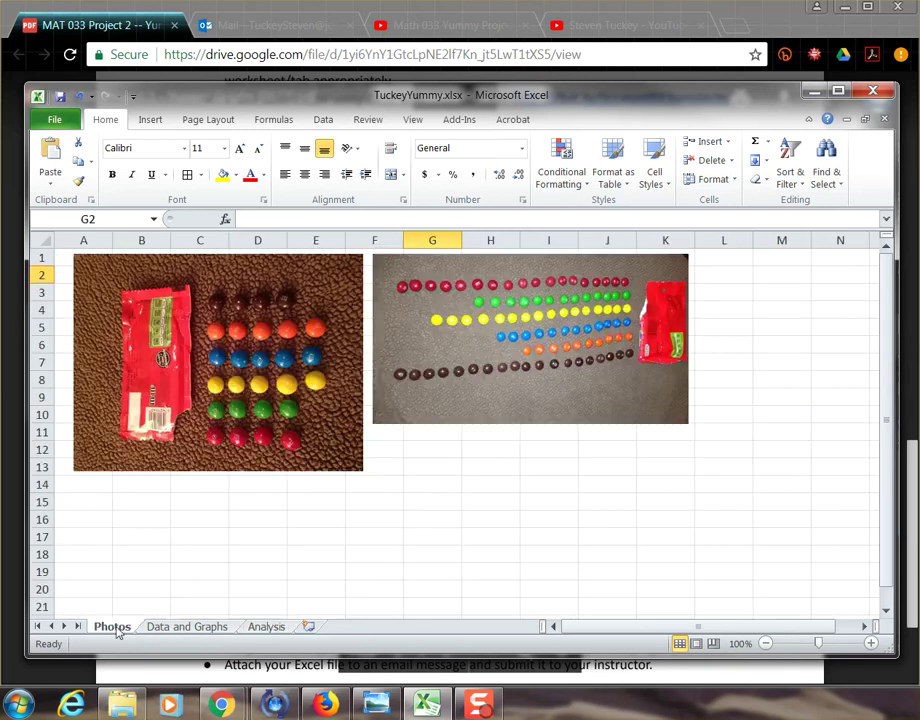
{"action": "left_click", "coordinate": [172, 627]}
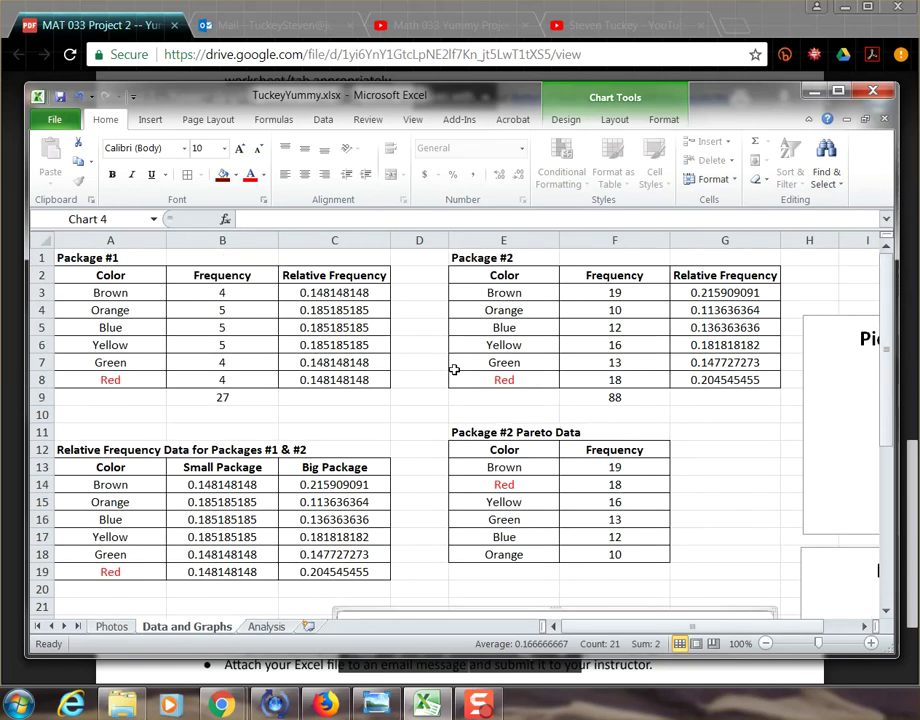
{"action": "scroll", "coordinate": [484, 372], "scroll_direction": "down", "scroll_amount": 3}
{"action": "left_click_drag", "start_coordinate": [585, 629], "coordinate": [593, 630]}
{"action": "scroll", "coordinate": [684, 500], "scroll_direction": "up", "scroll_amount": 3}
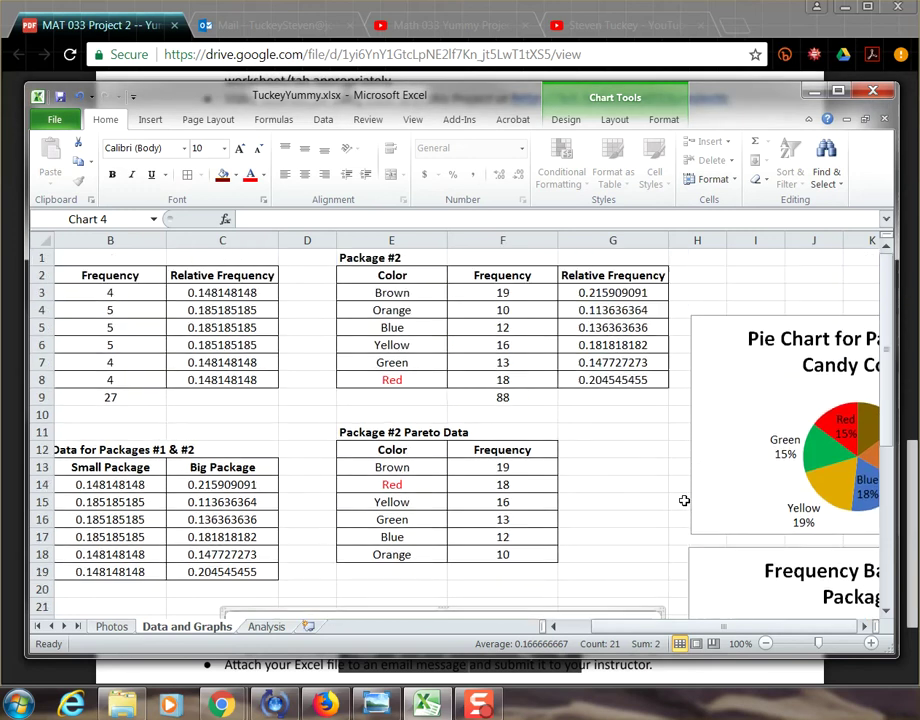
{"action": "scroll", "coordinate": [683, 498], "scroll_direction": "down", "scroll_amount": 6}
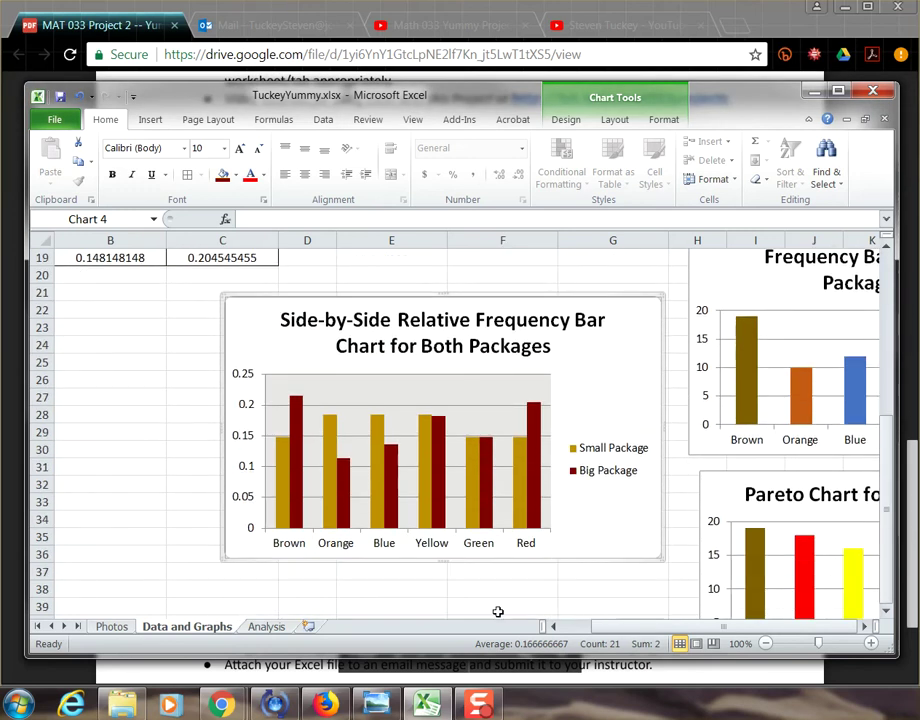
{"action": "left_click", "coordinate": [266, 626]}
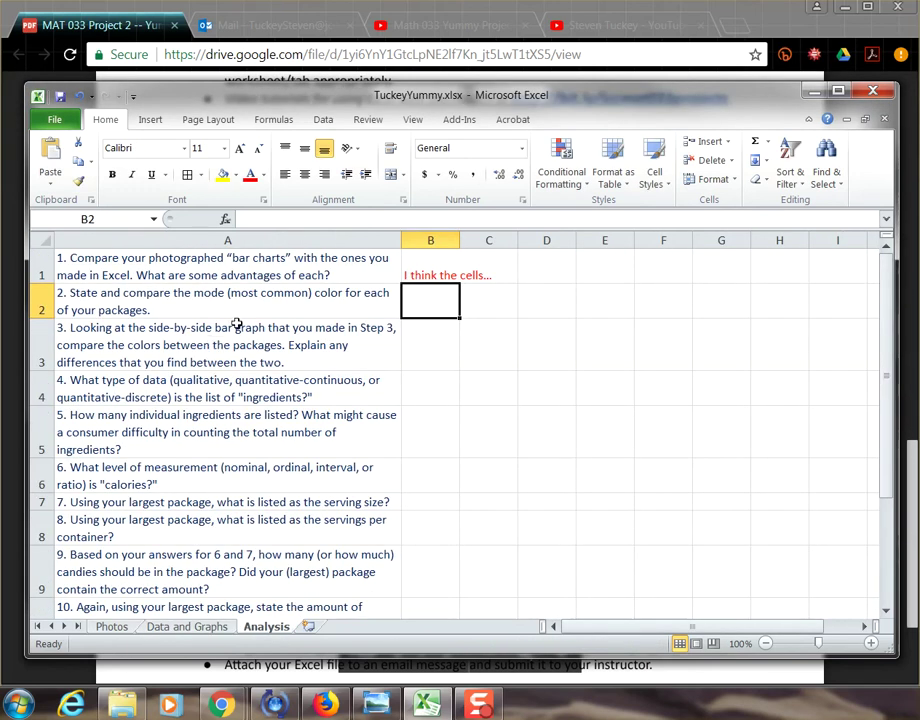
{"action": "scroll", "coordinate": [266, 425], "scroll_direction": "down", "scroll_amount": 2}
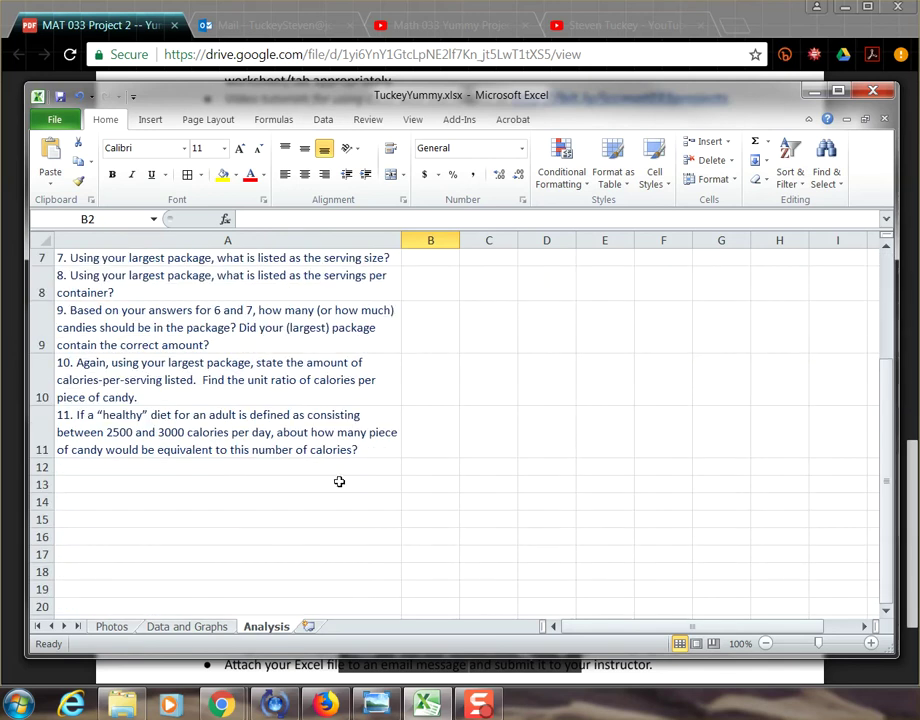
{"action": "scroll", "coordinate": [338, 480], "scroll_direction": "up", "scroll_amount": 2}
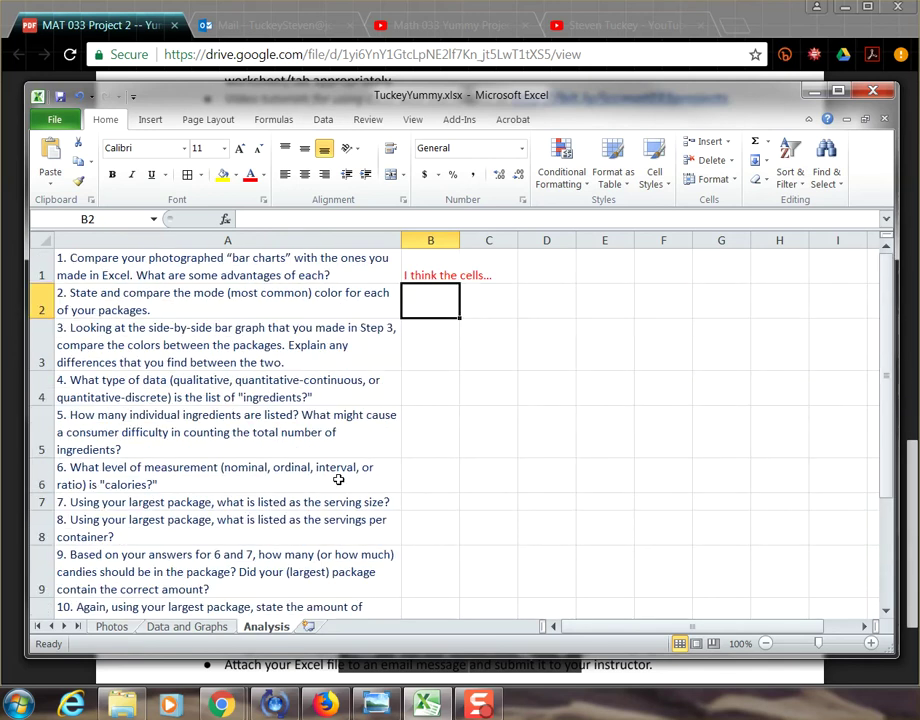